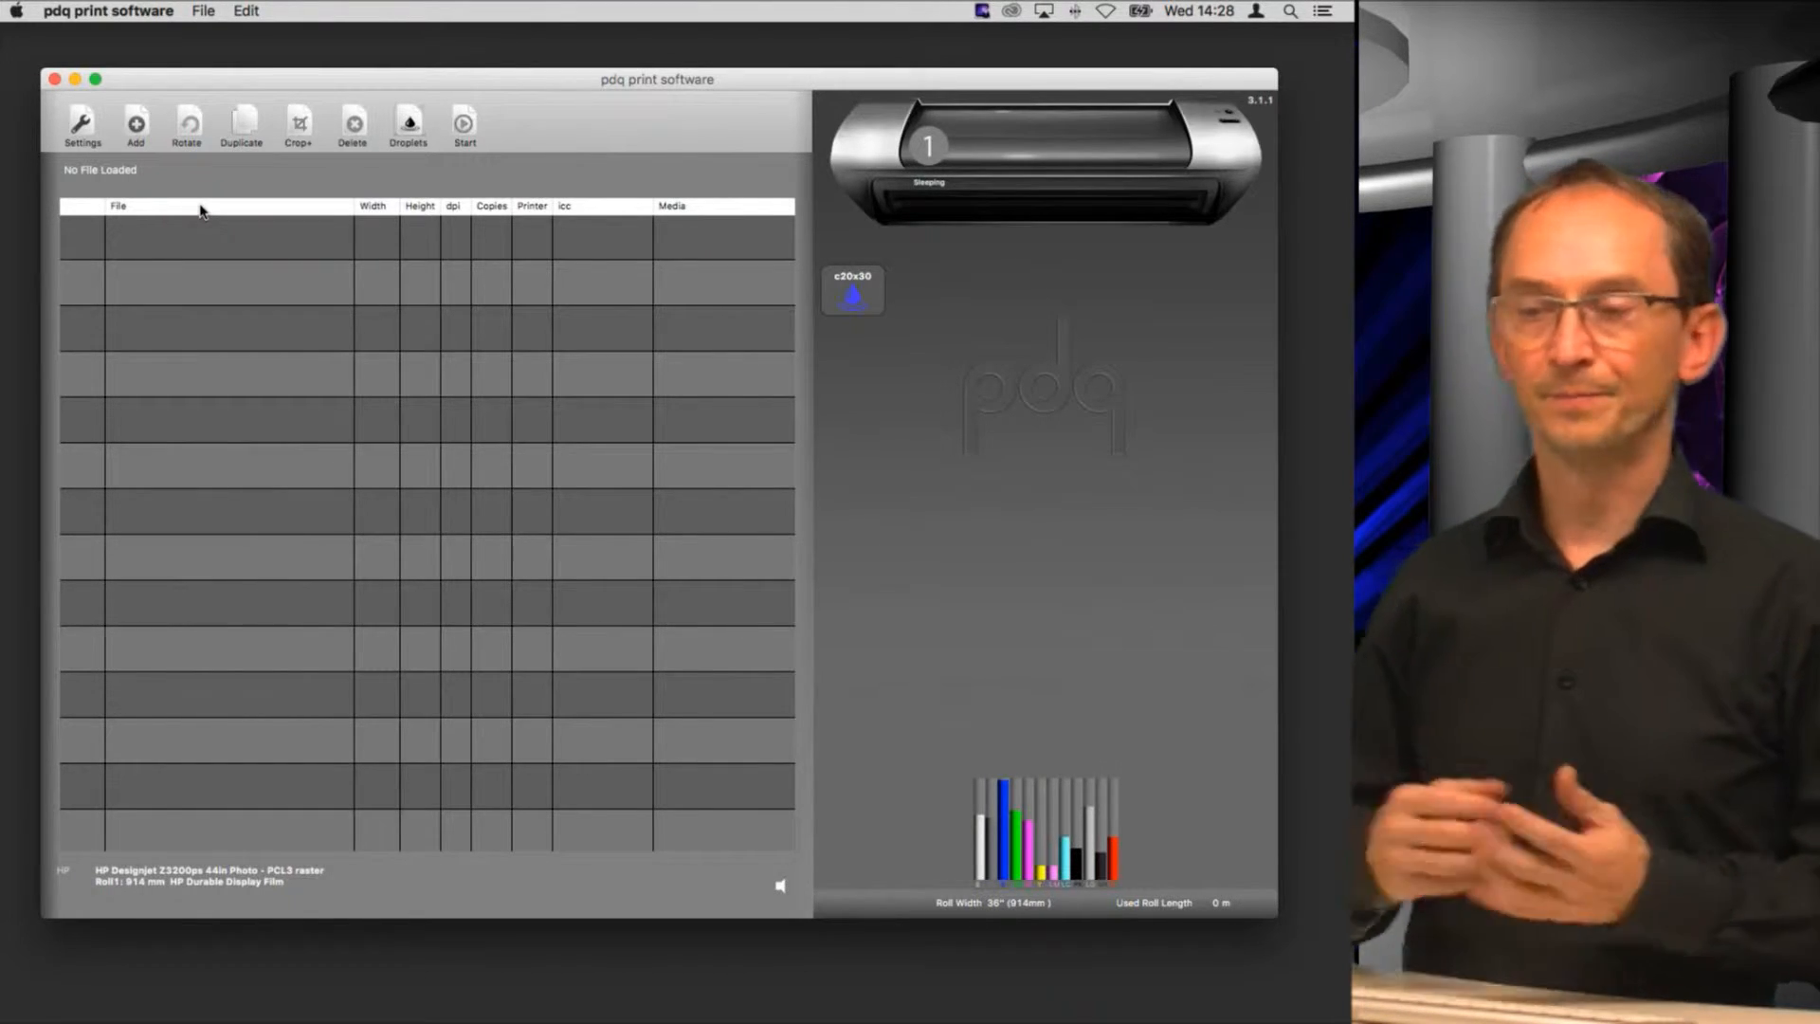
Step: Load NewYork.jpg from the Documents folder into the print queue
left_click(141, 128)
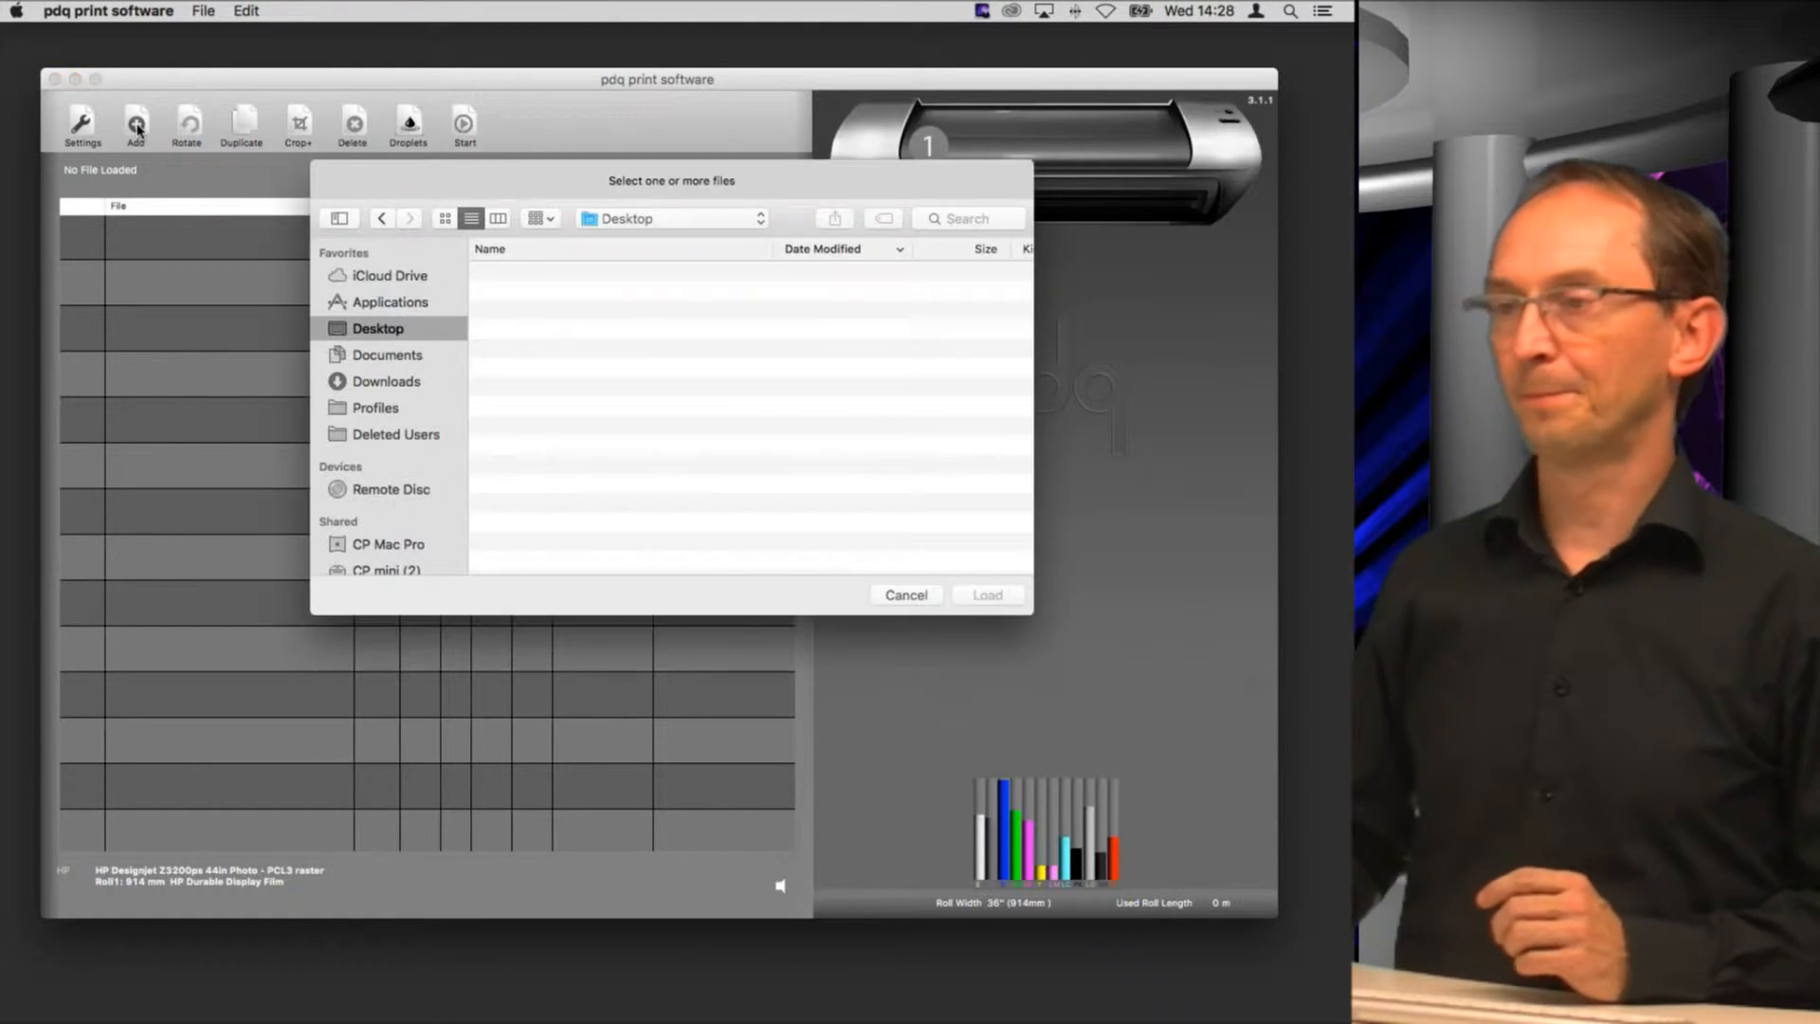
left_click(400, 349)
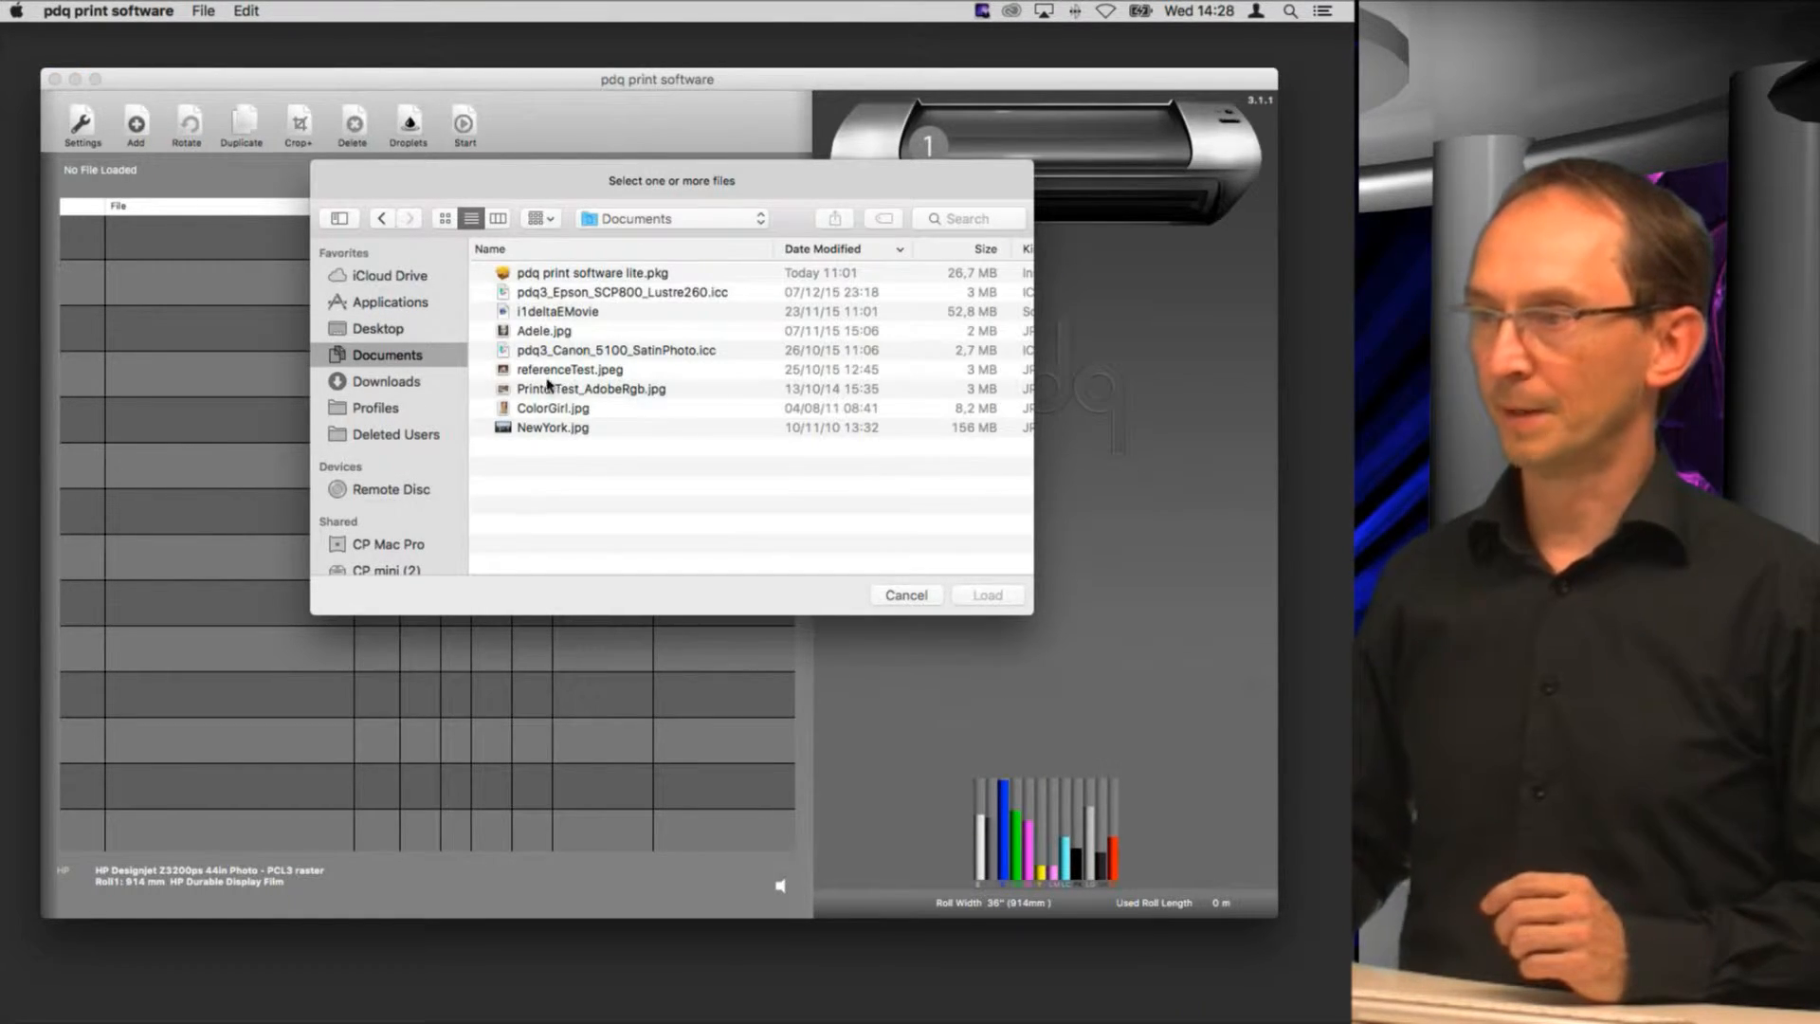
left_click(562, 432)
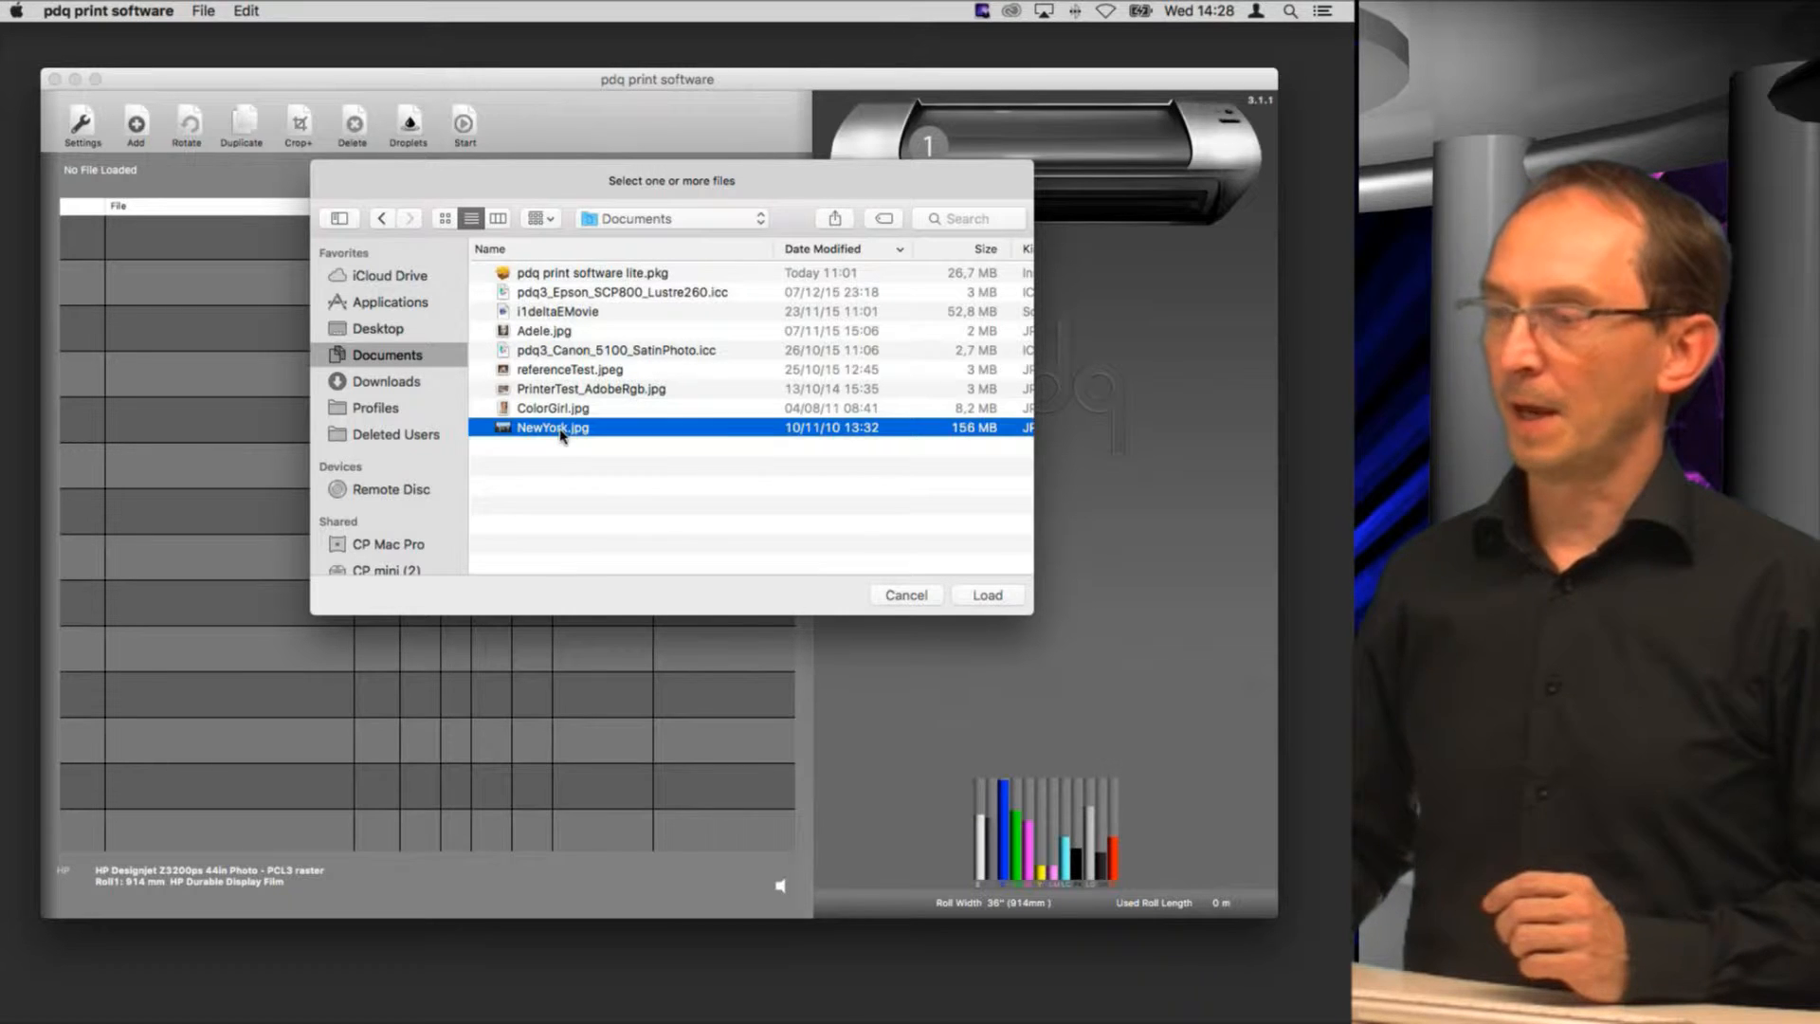
left_click(990, 597)
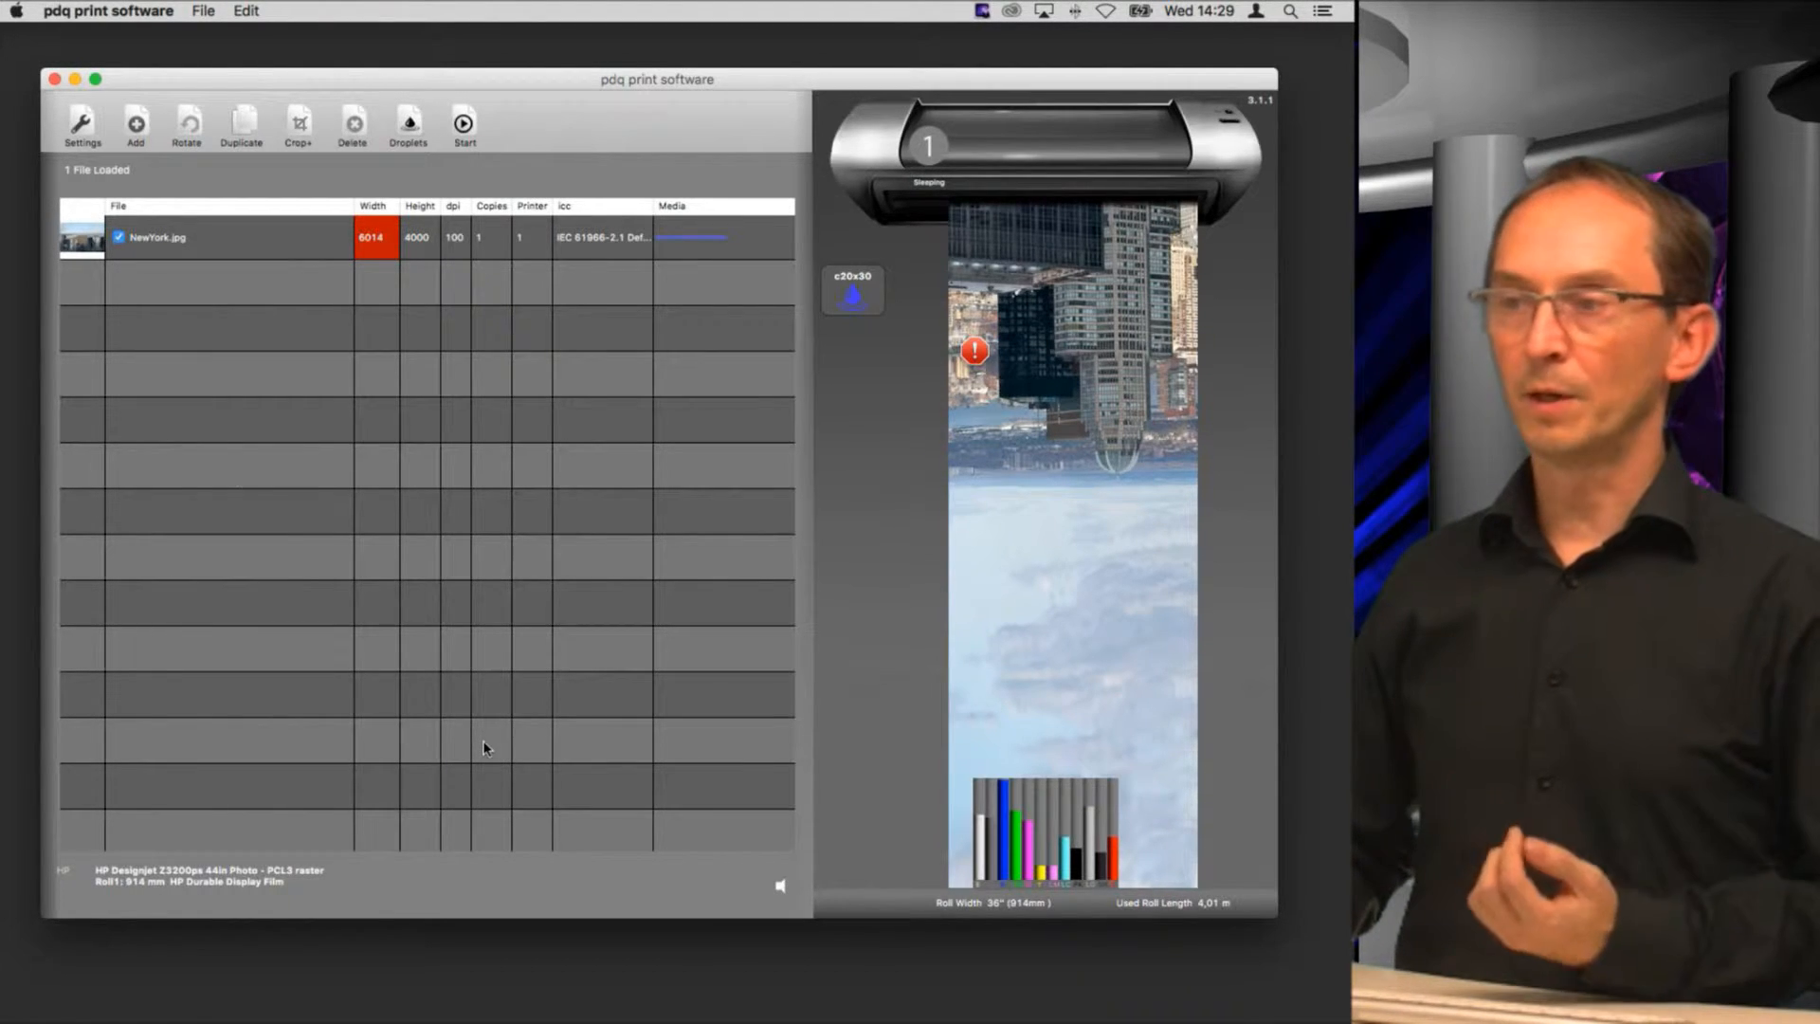
Step: In the crop settings of NewYork.jpg, set up horizontal tiling with a tile width of 1000 mm and an overlap of 10 mm
left_click(161, 253)
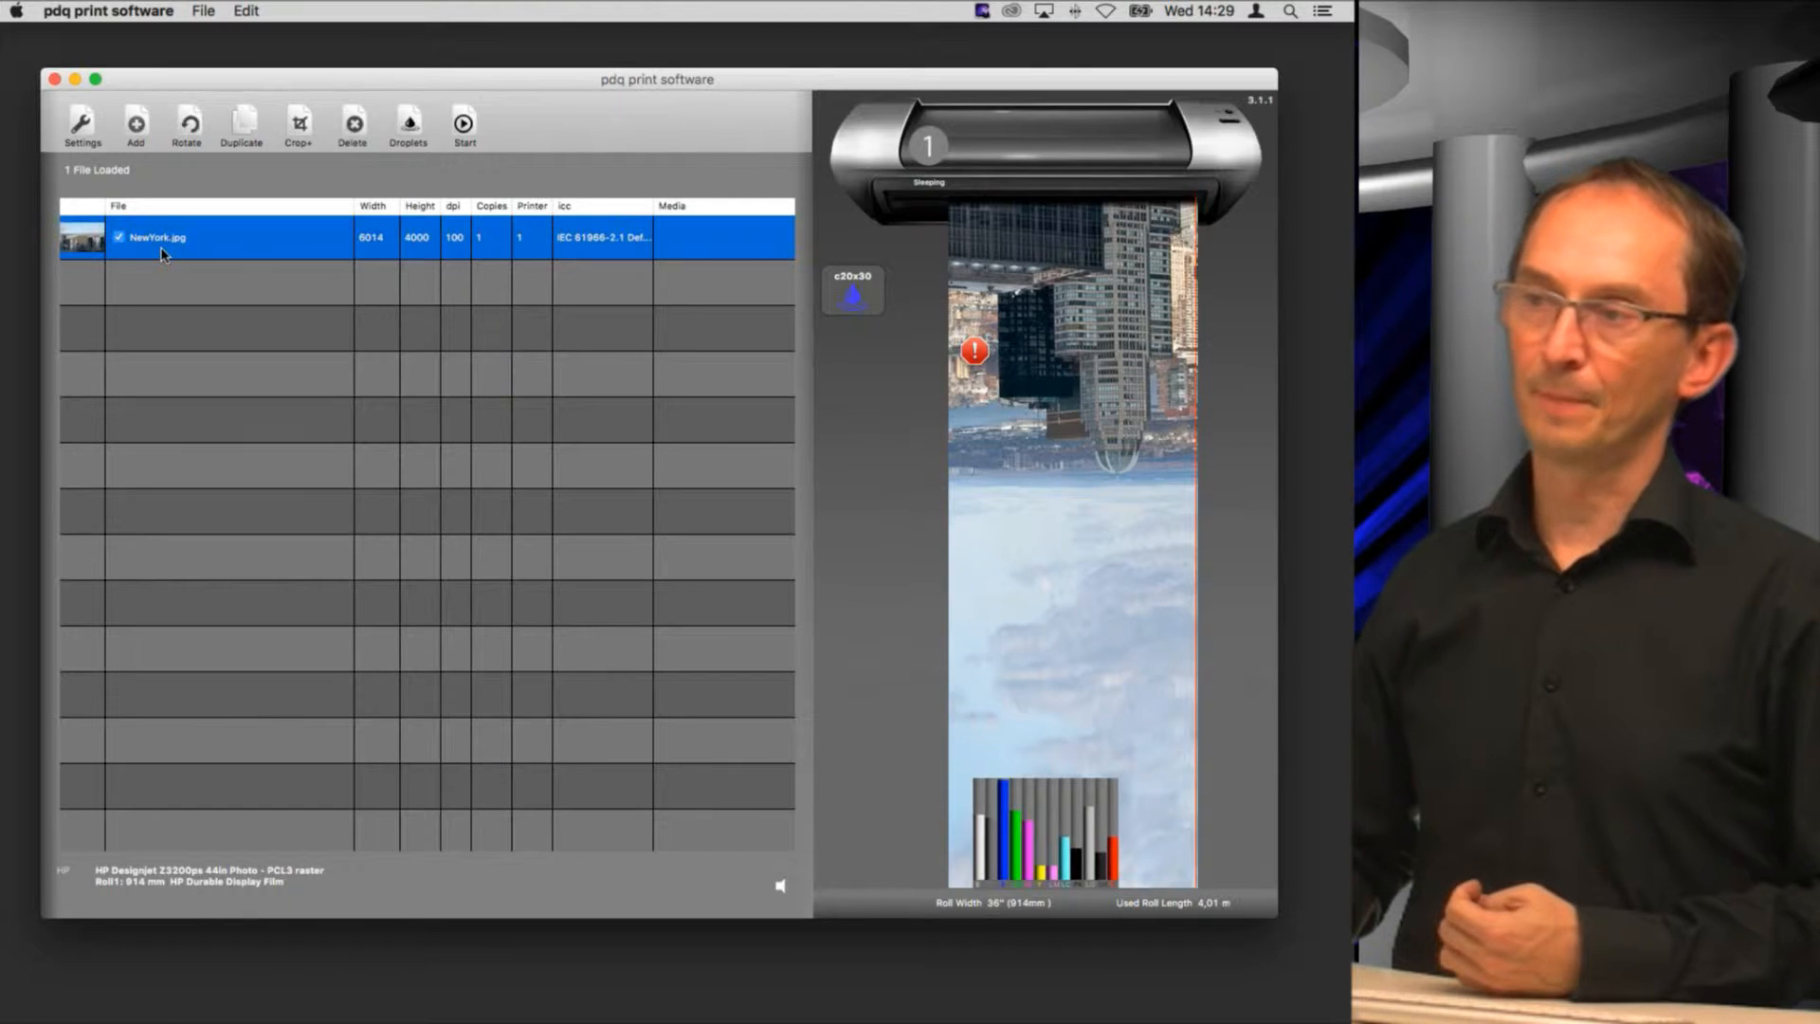
left_click(301, 127)
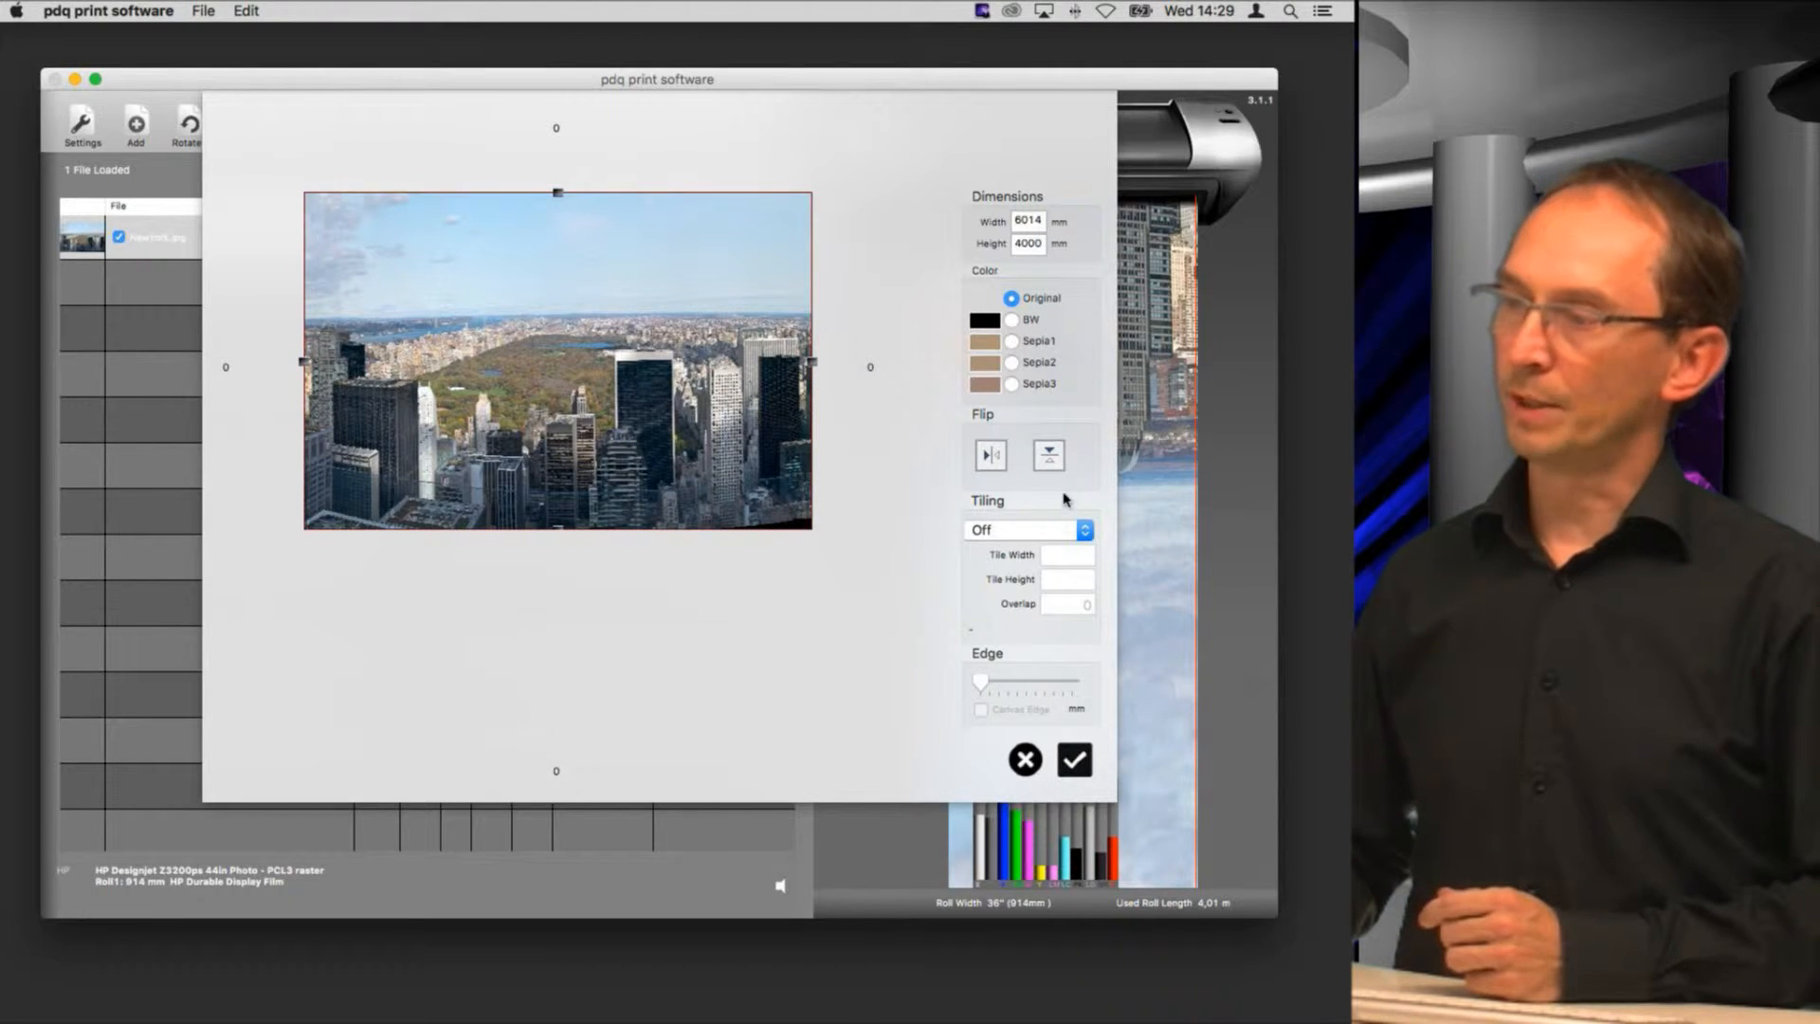
left_click(1030, 534)
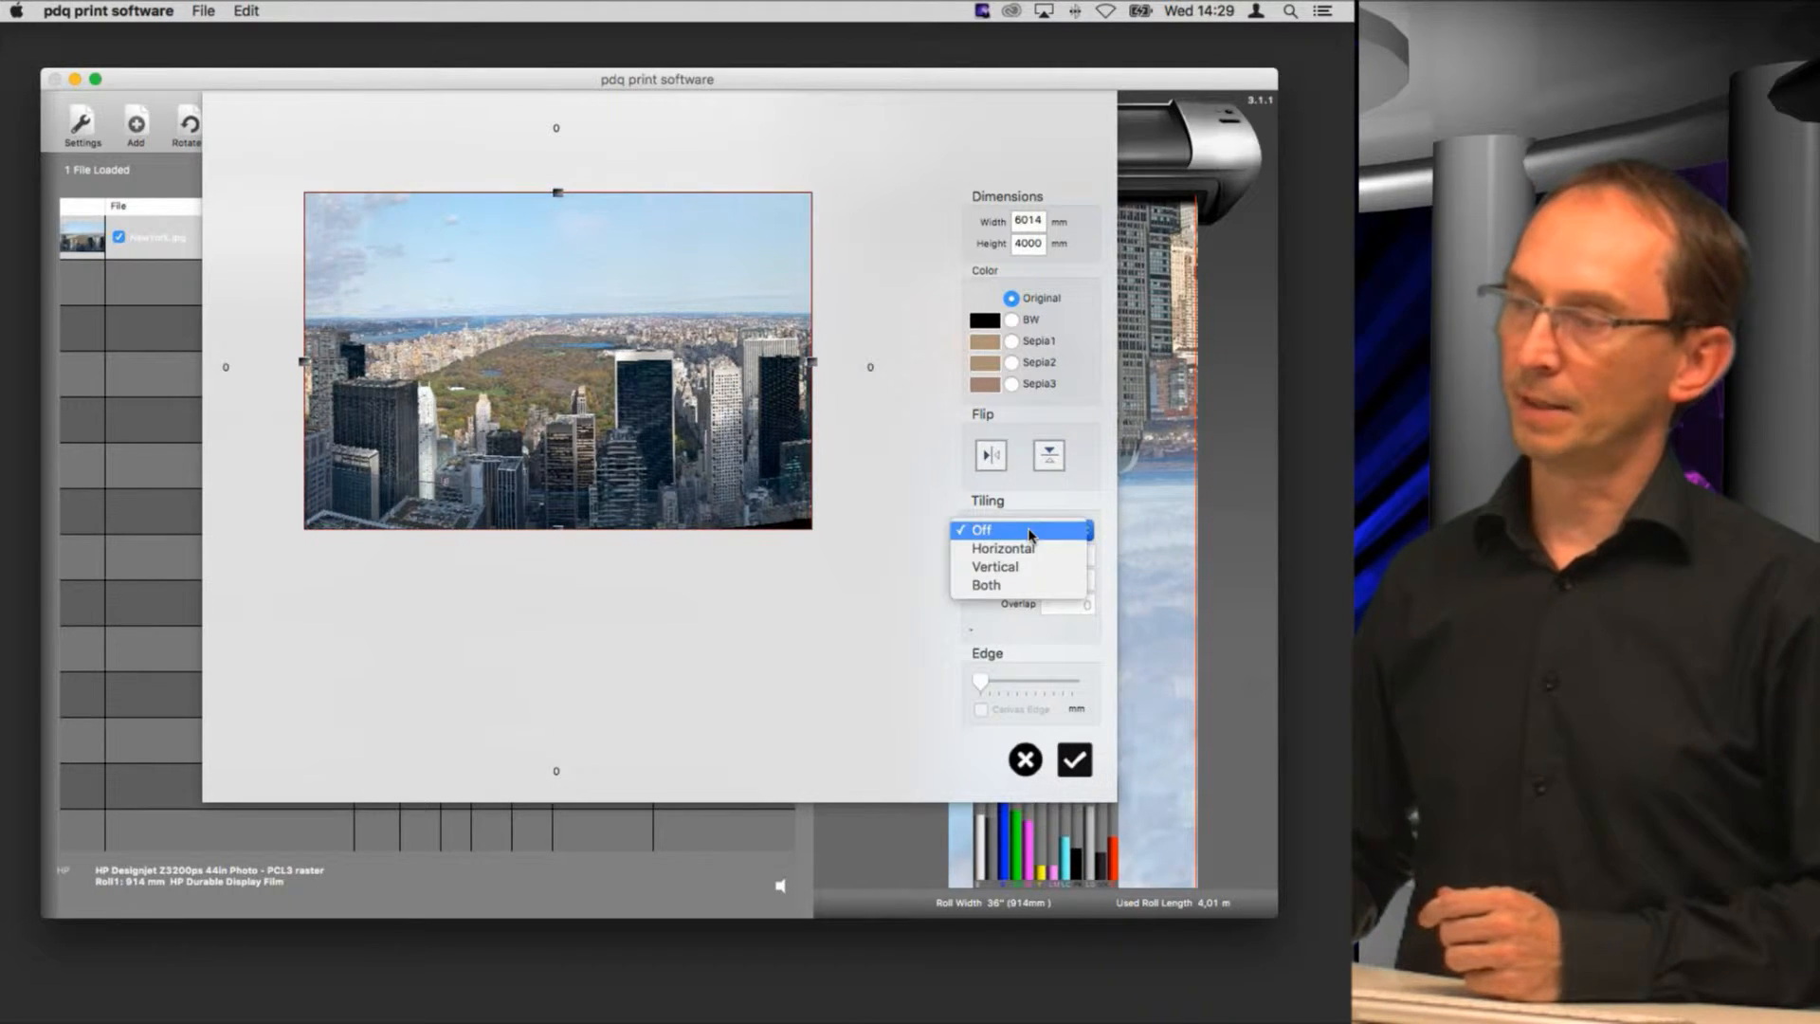
left_click(1032, 551)
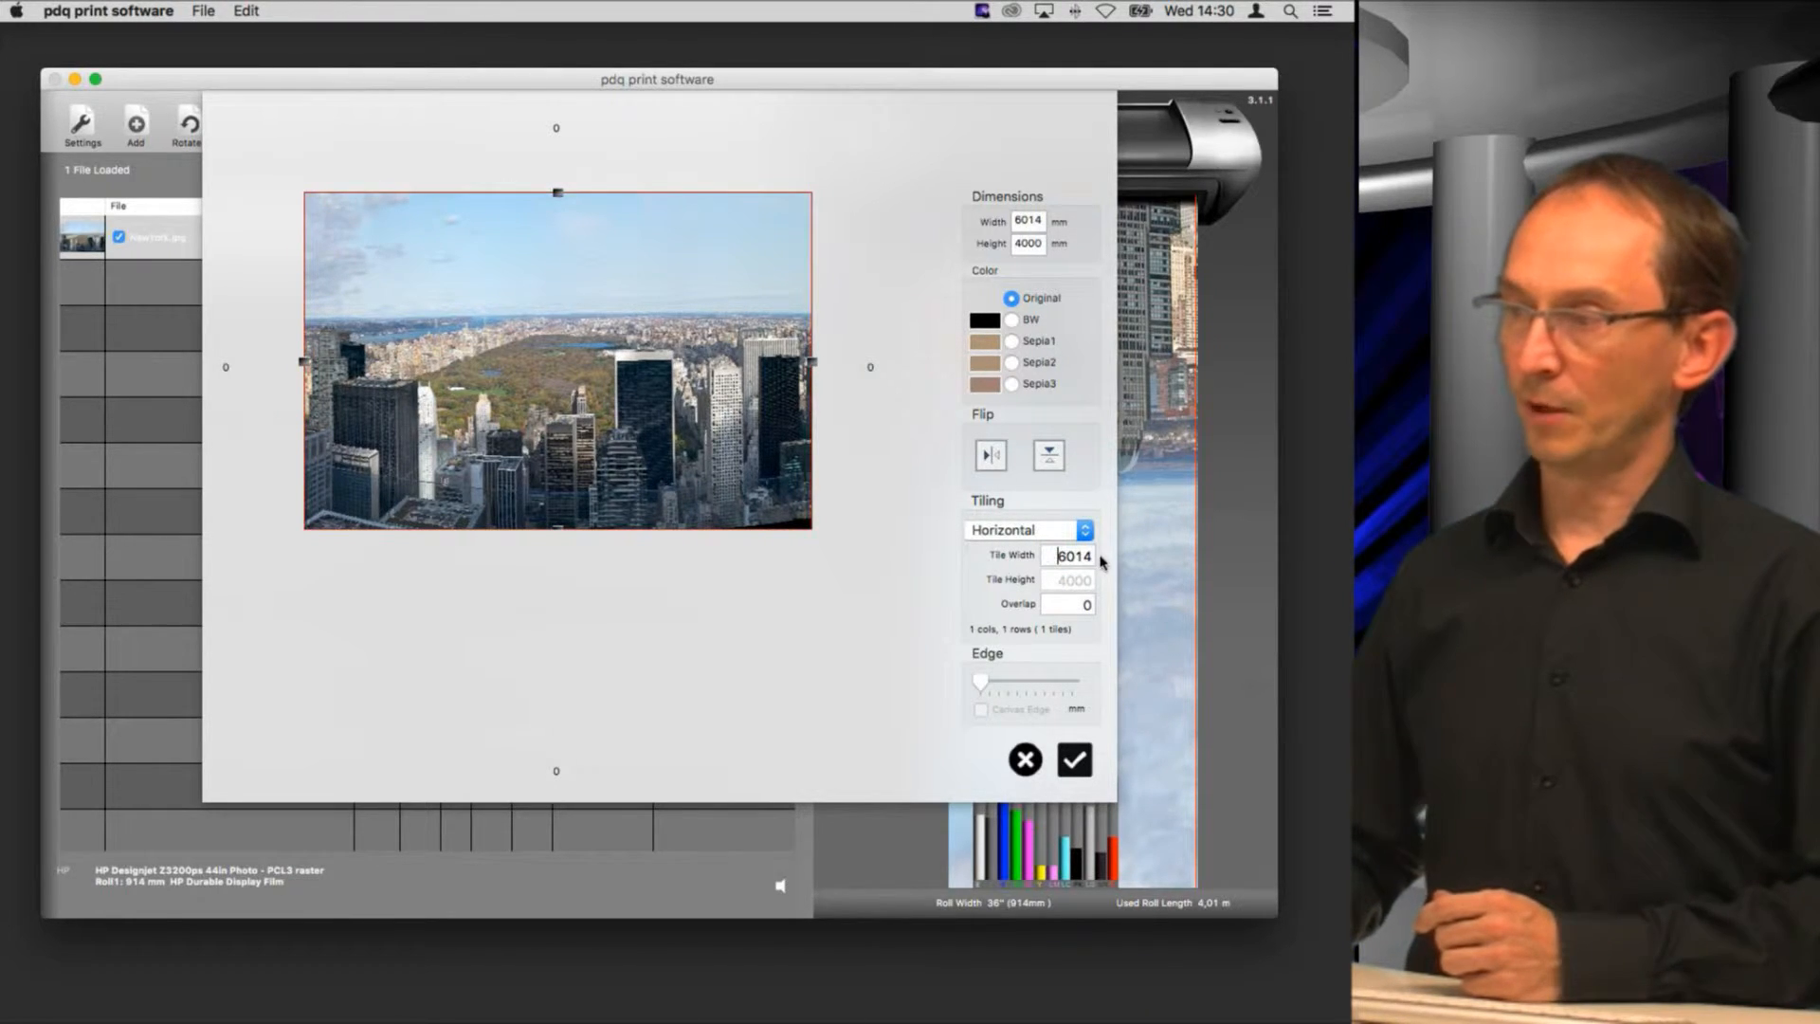
key("super+a")
type("10")
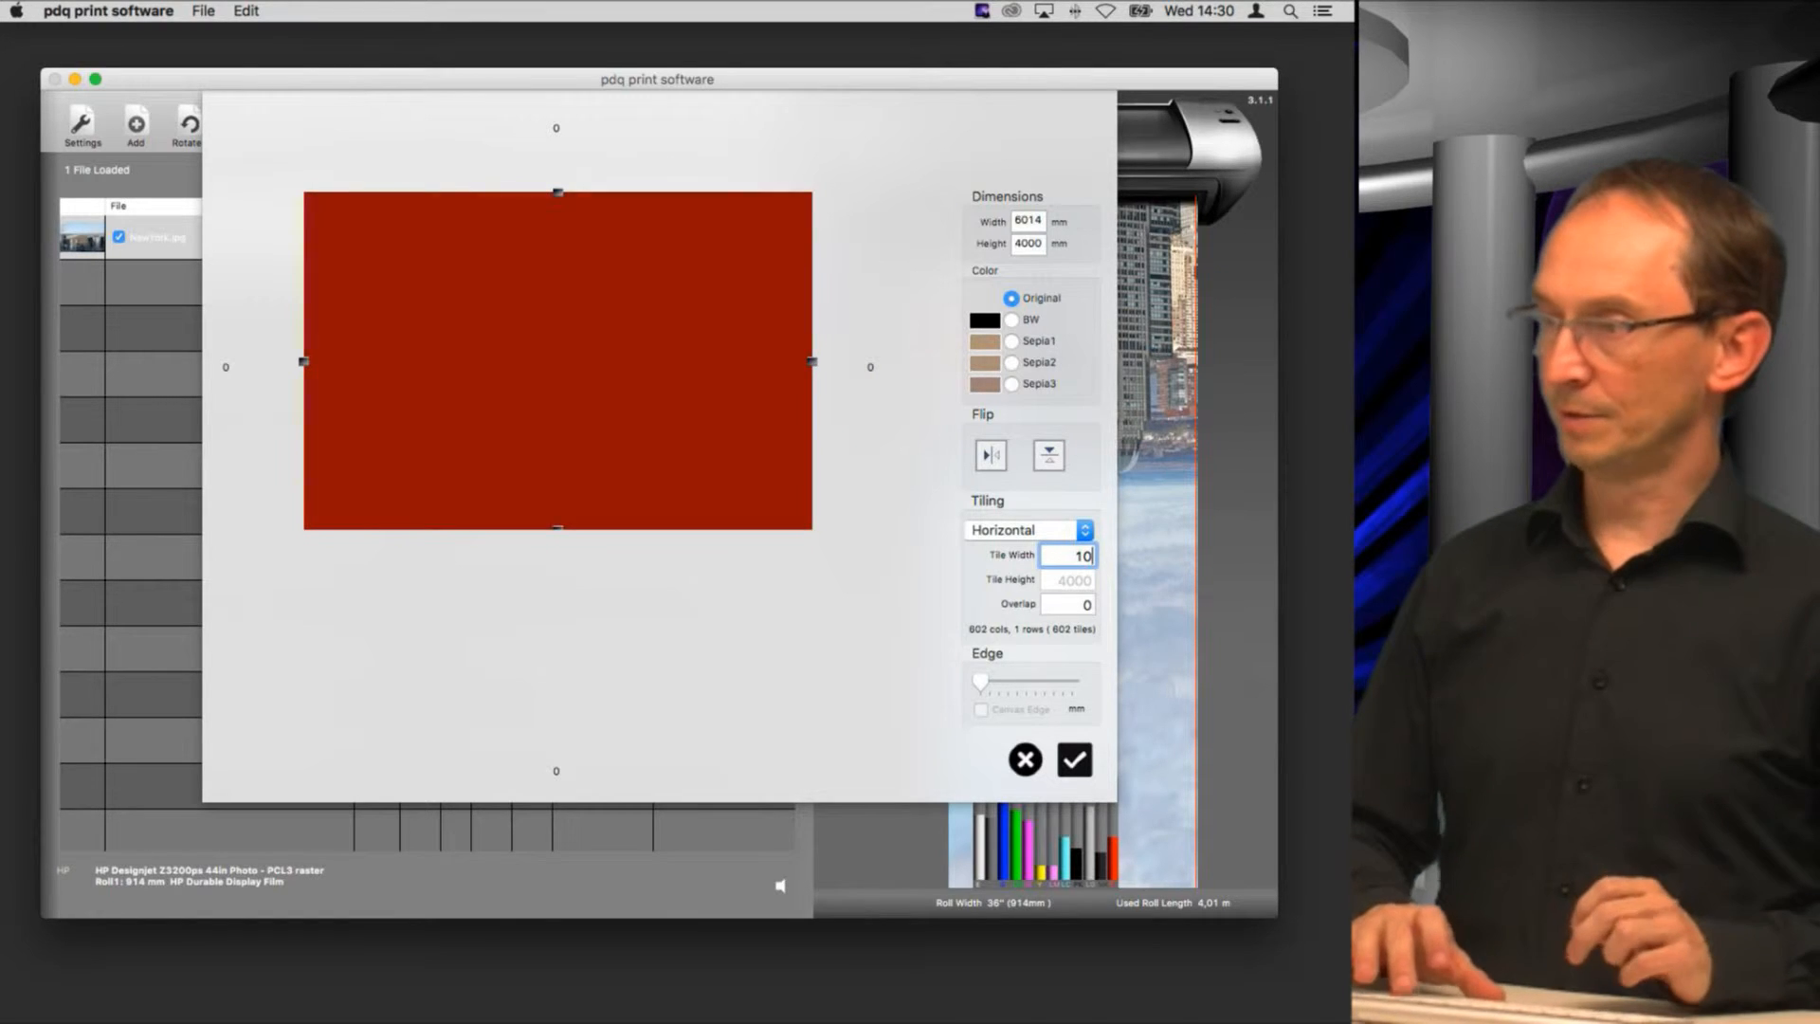
type("00")
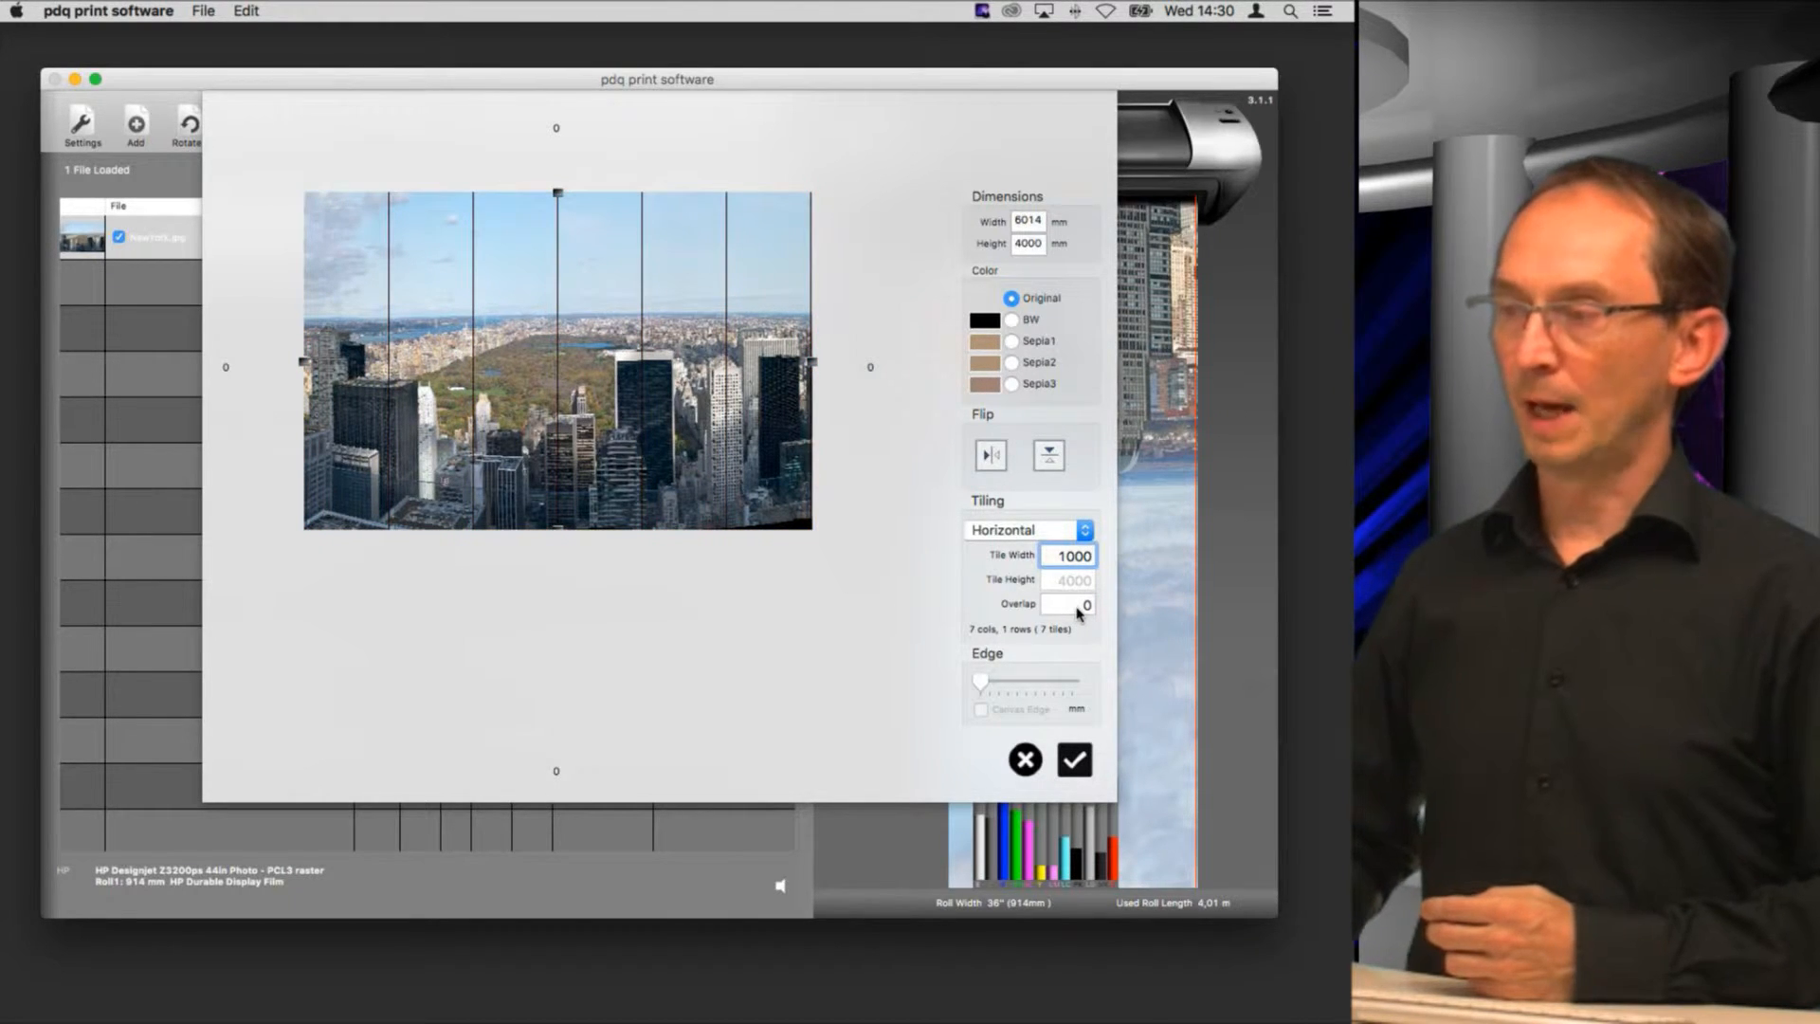
left_click(1078, 607)
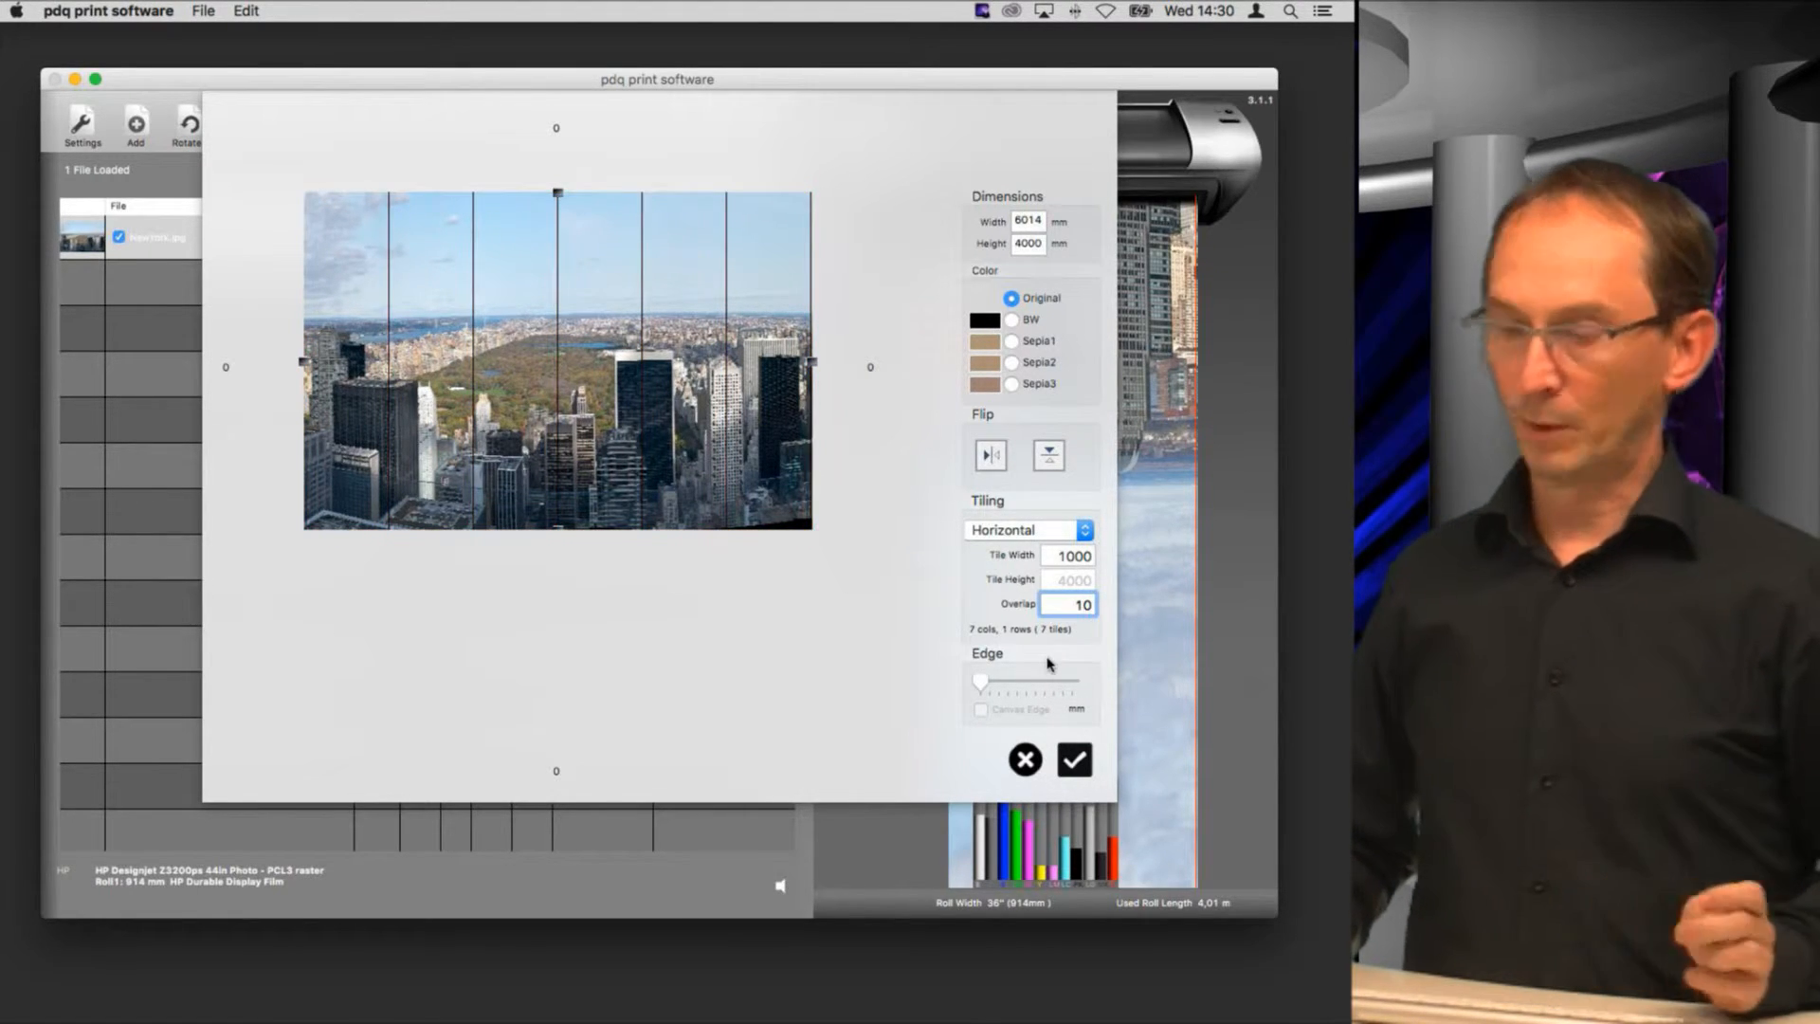
key("Tab")
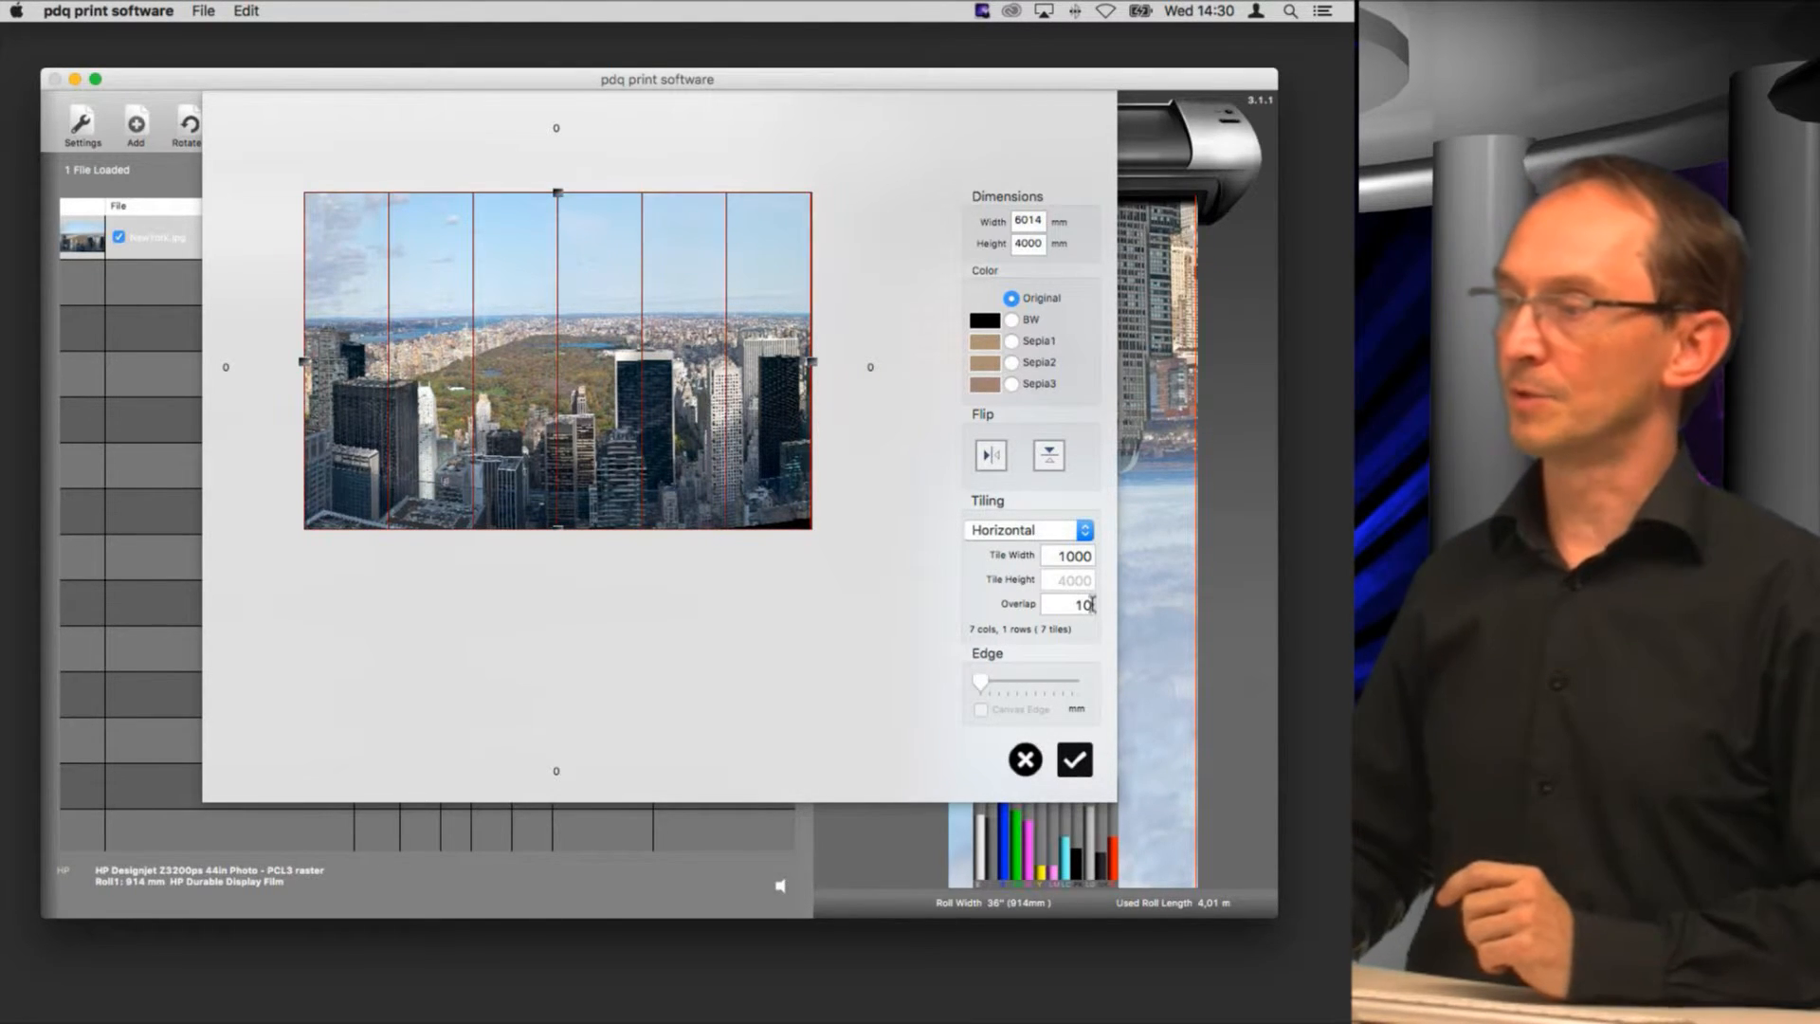
Step: Switch the tiling to both directions and set the tile width to 1000 mm
left_click(1017, 536)
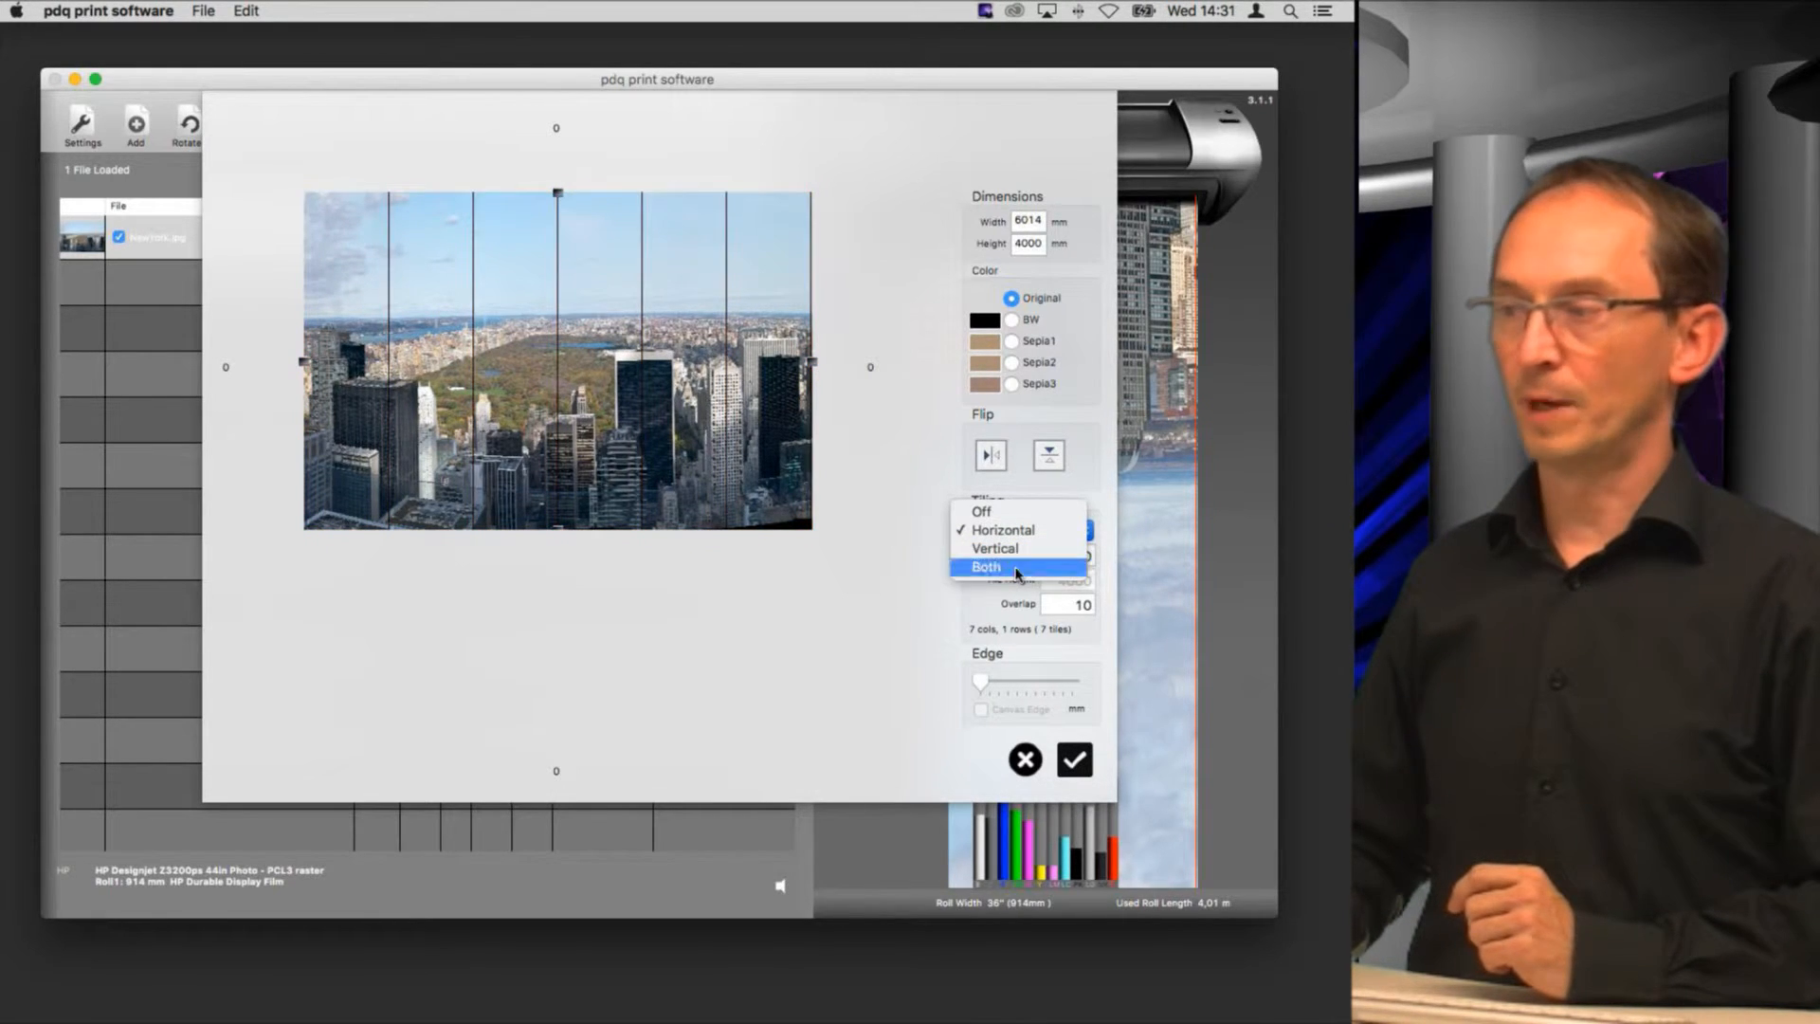
left_click(1017, 569)
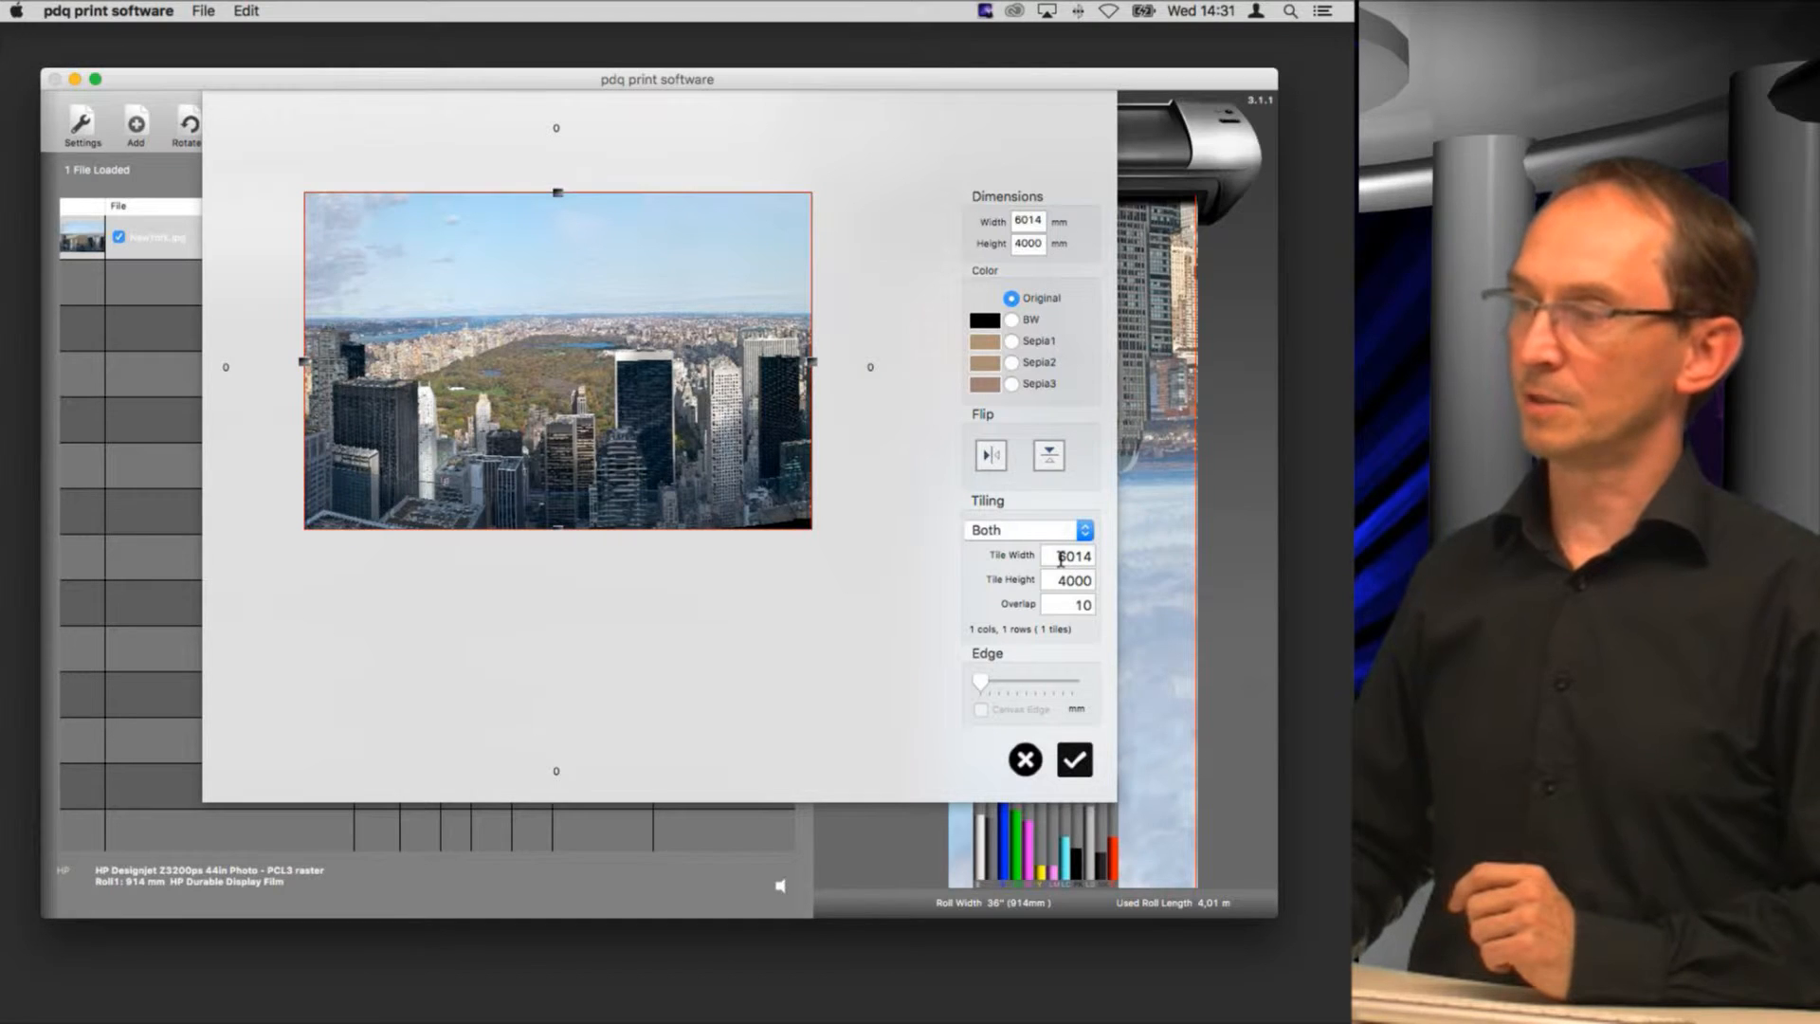
right_click(1062, 558)
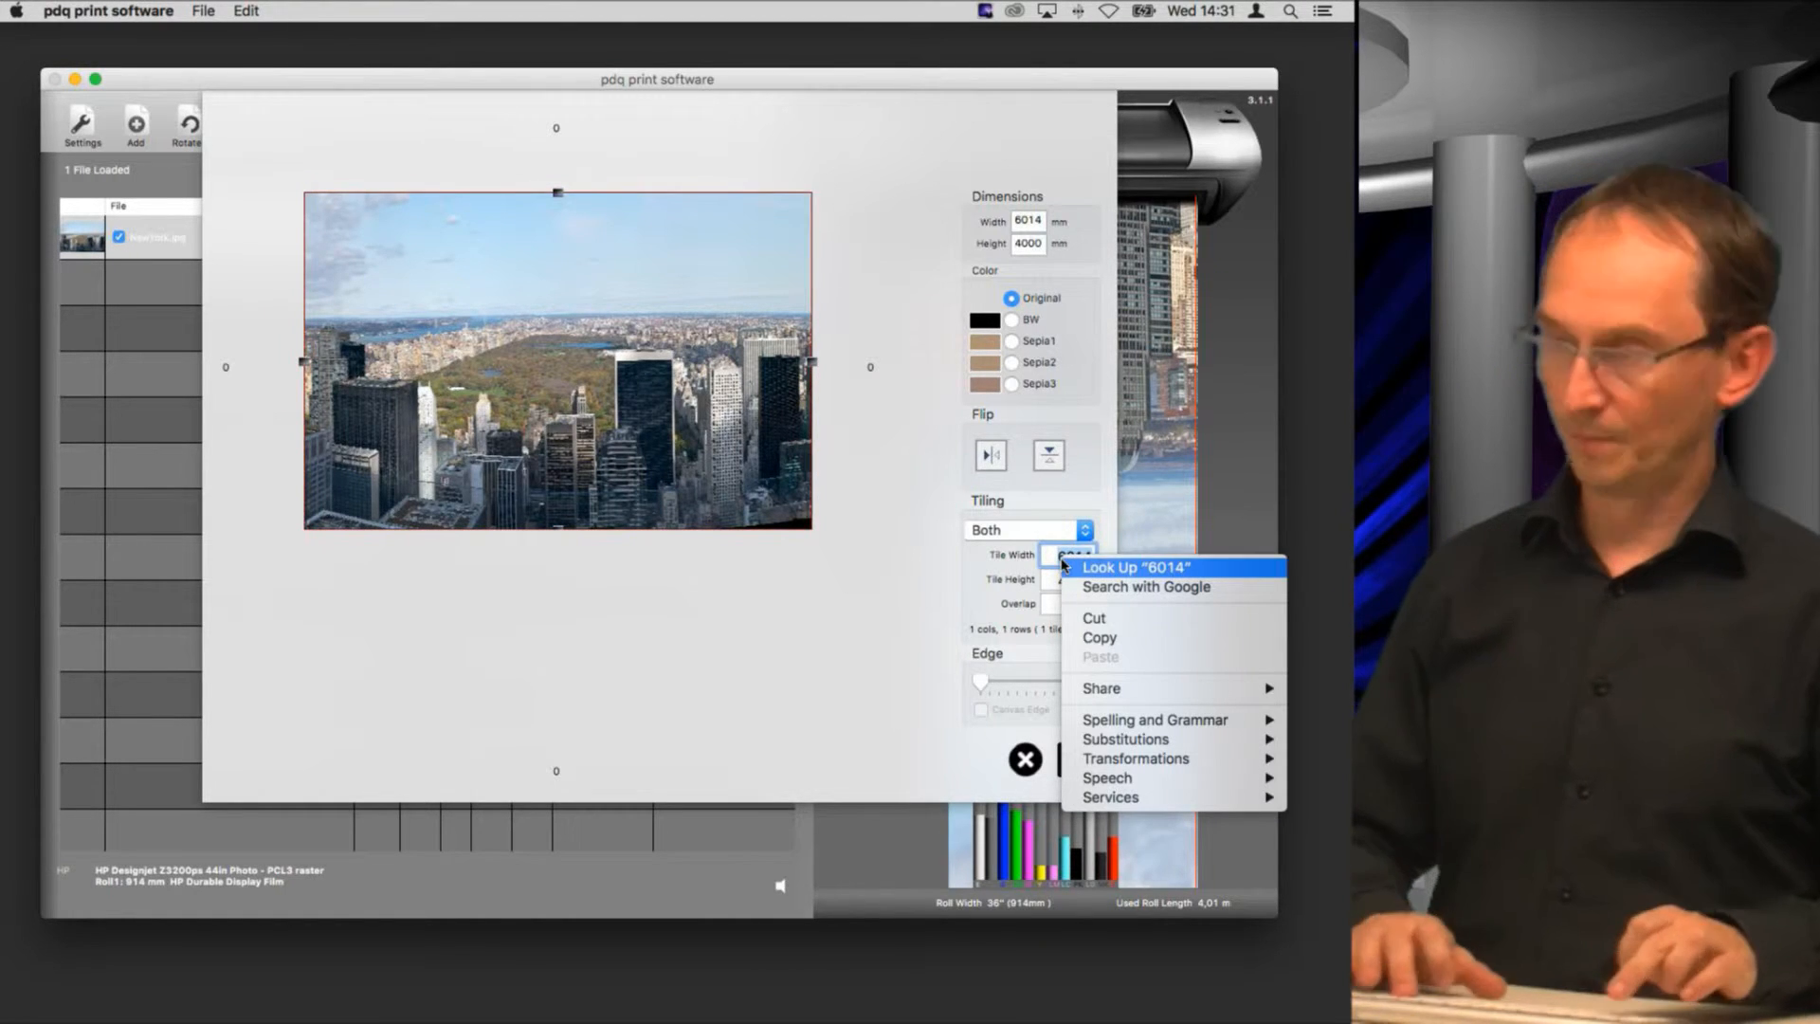
left_click(1099, 637)
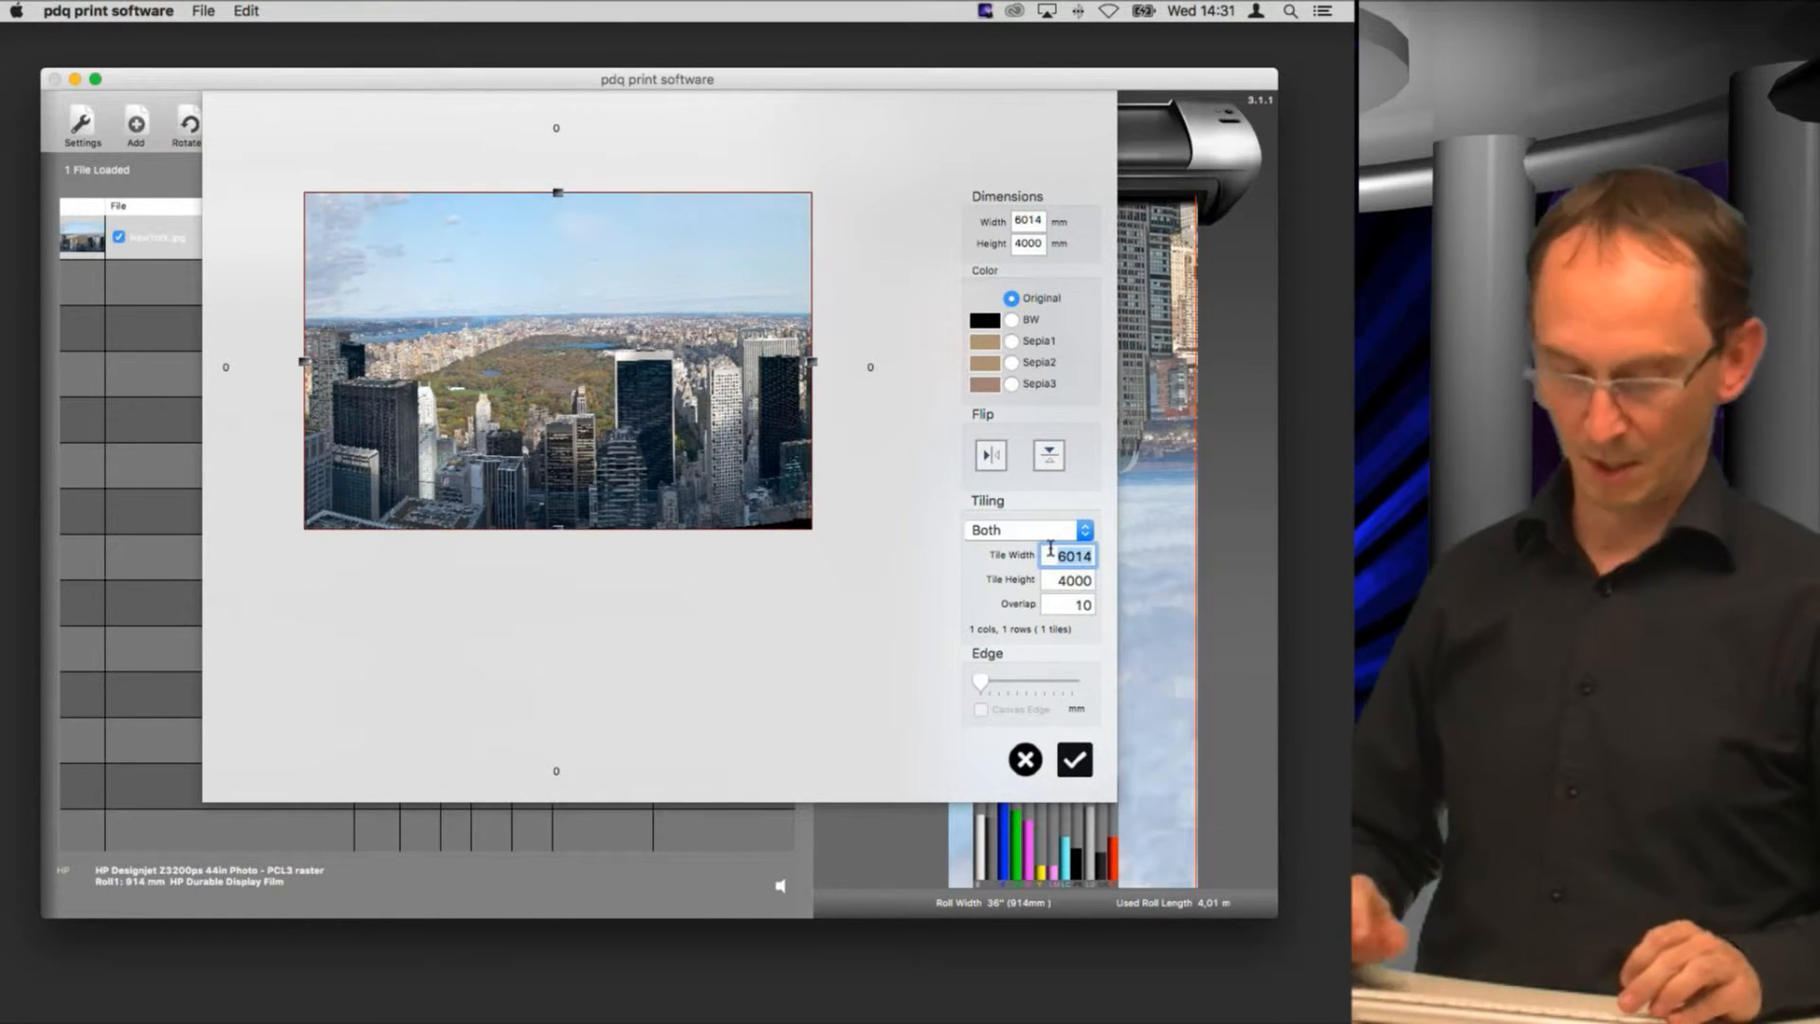
type("1000")
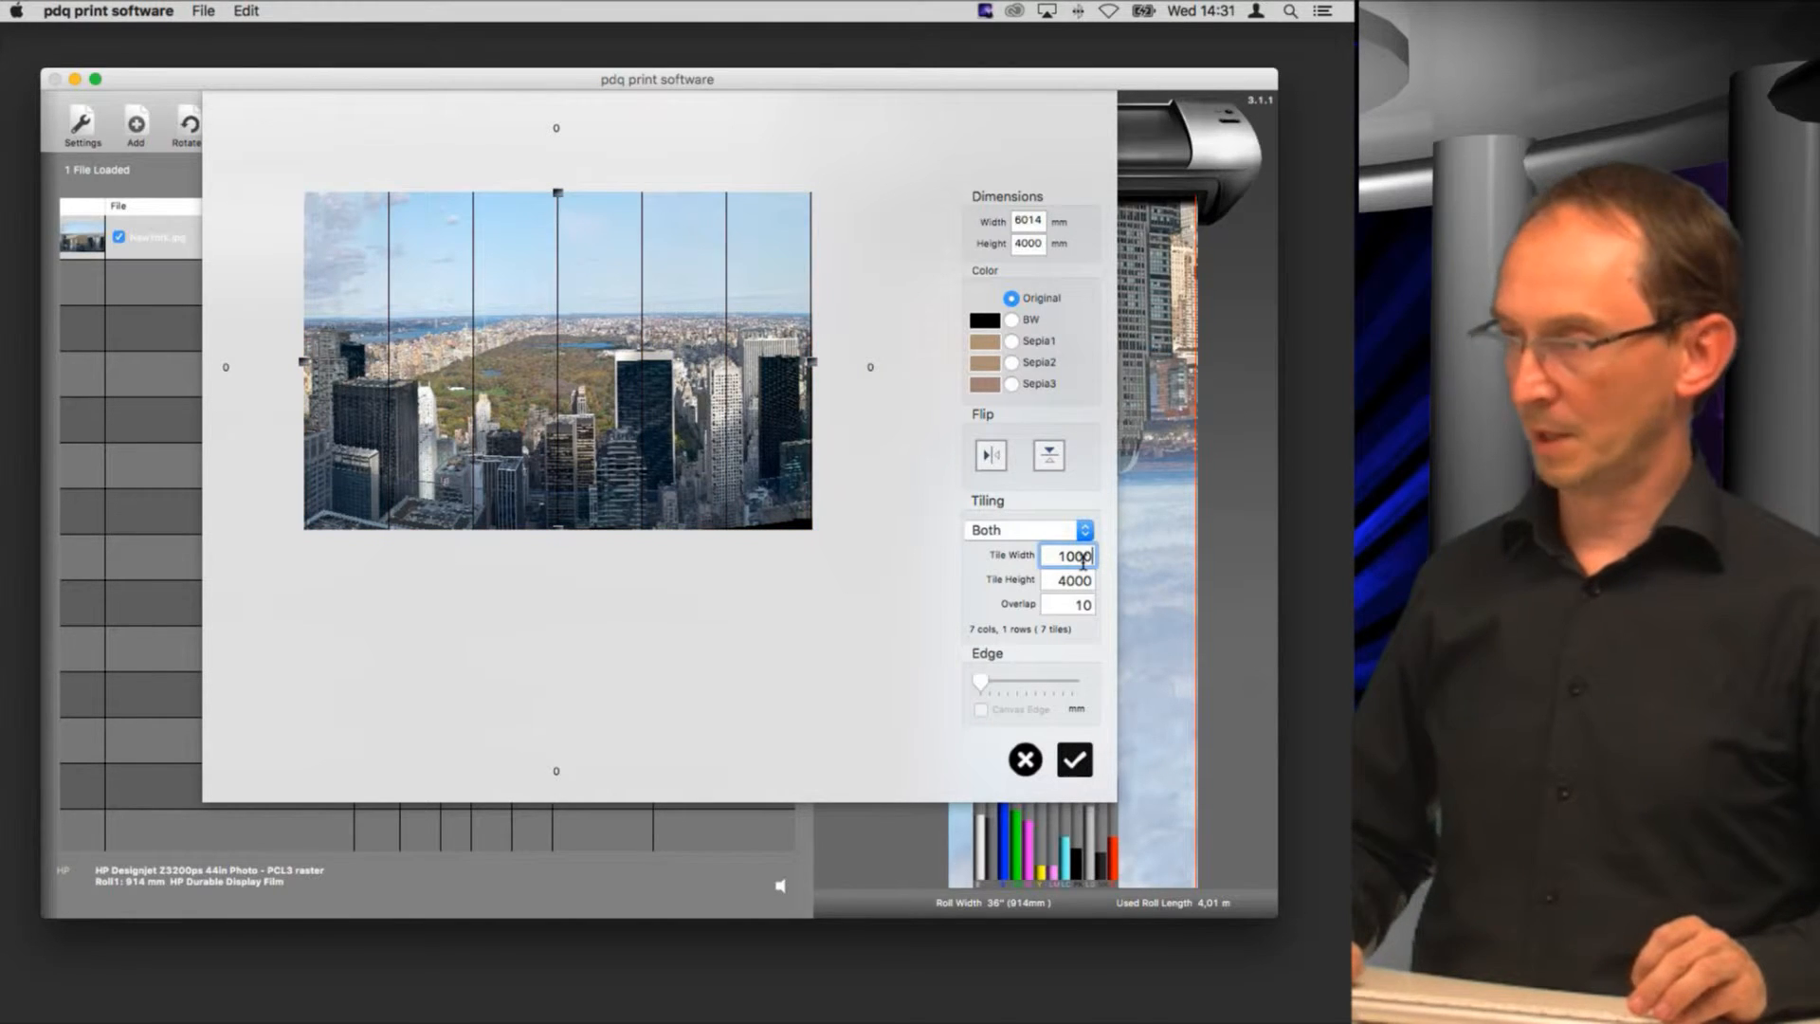
Step: Set the tile height to 2000 mm and apply the tiling to the image
left_click(1074, 580)
left_click(1072, 579)
key("BackSpace")
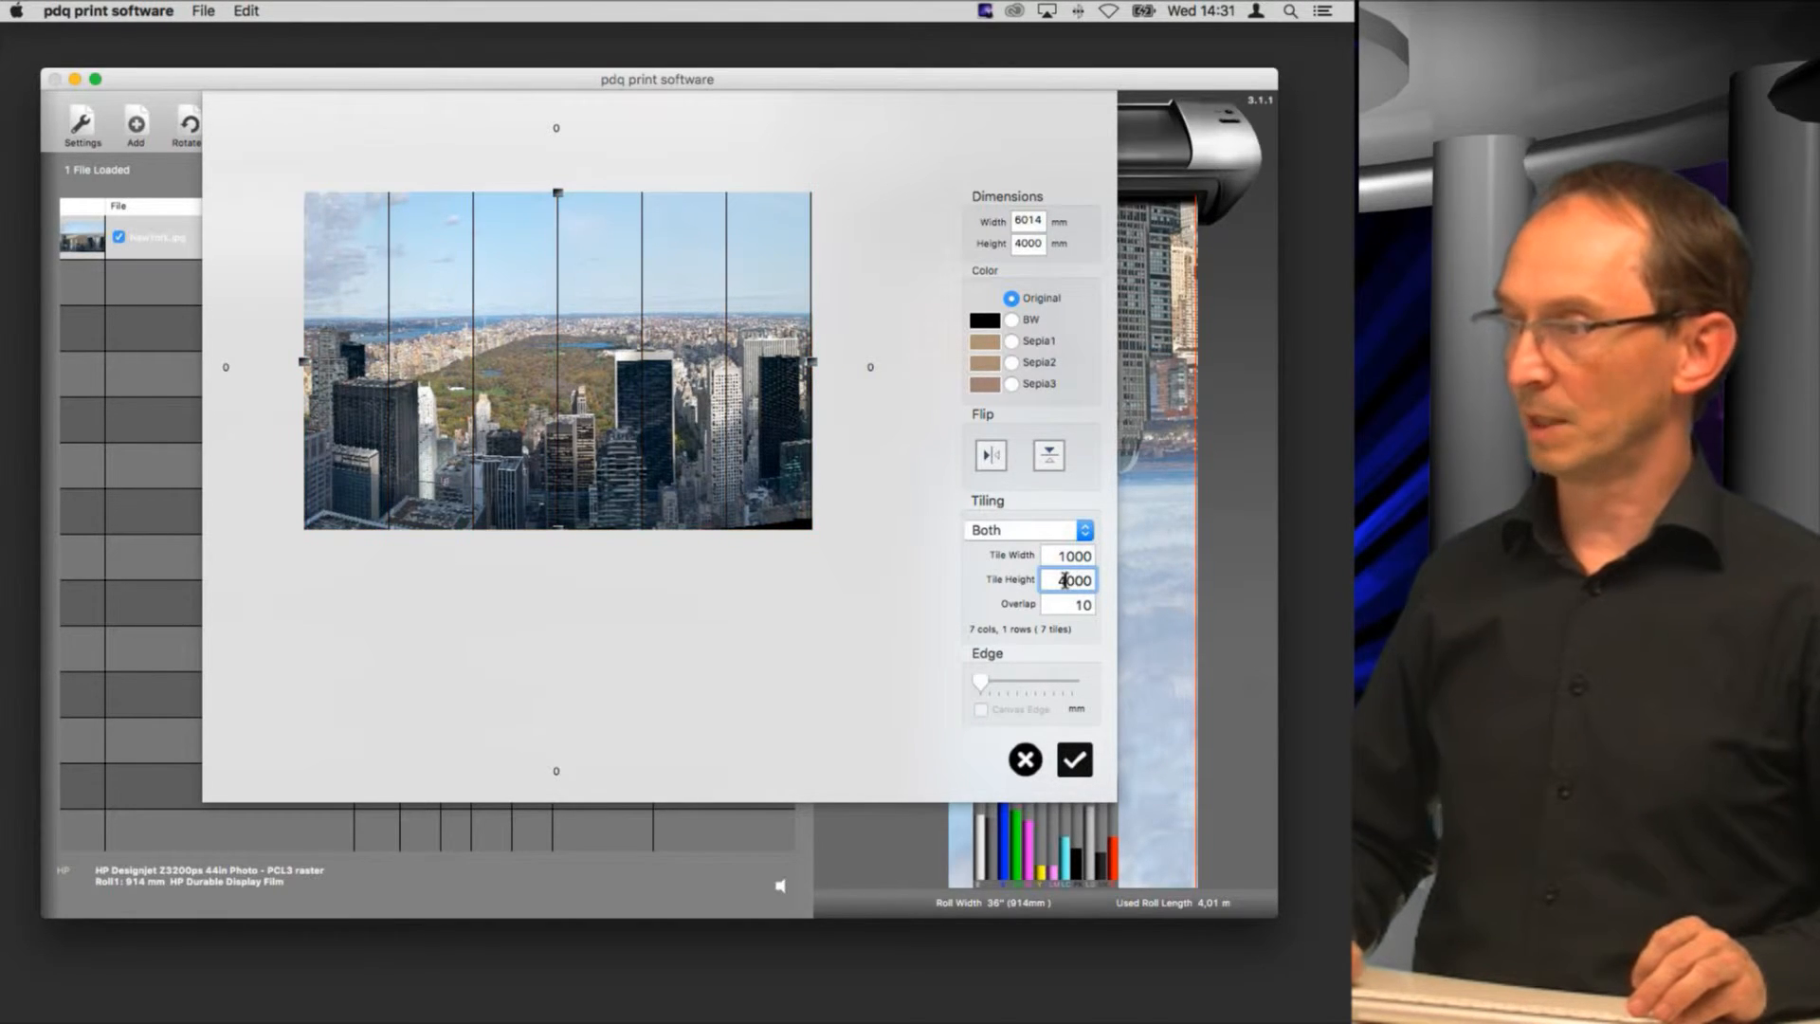
type("2")
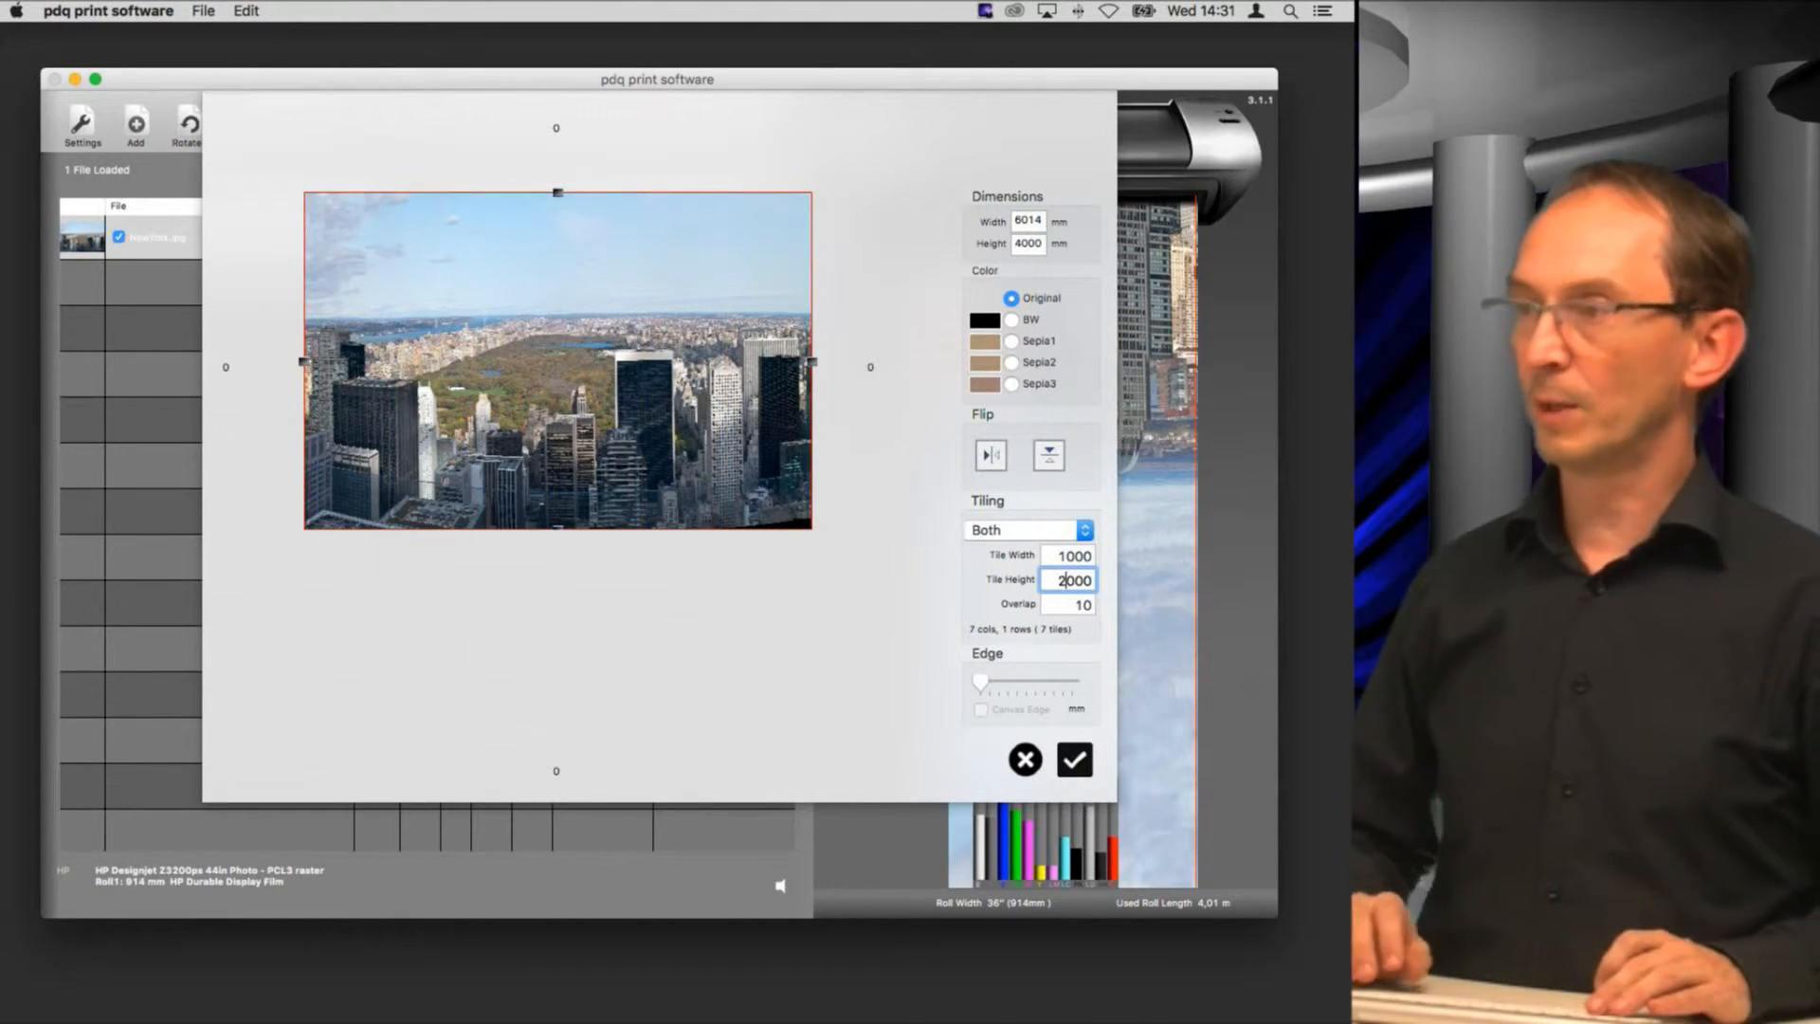
key("Return")
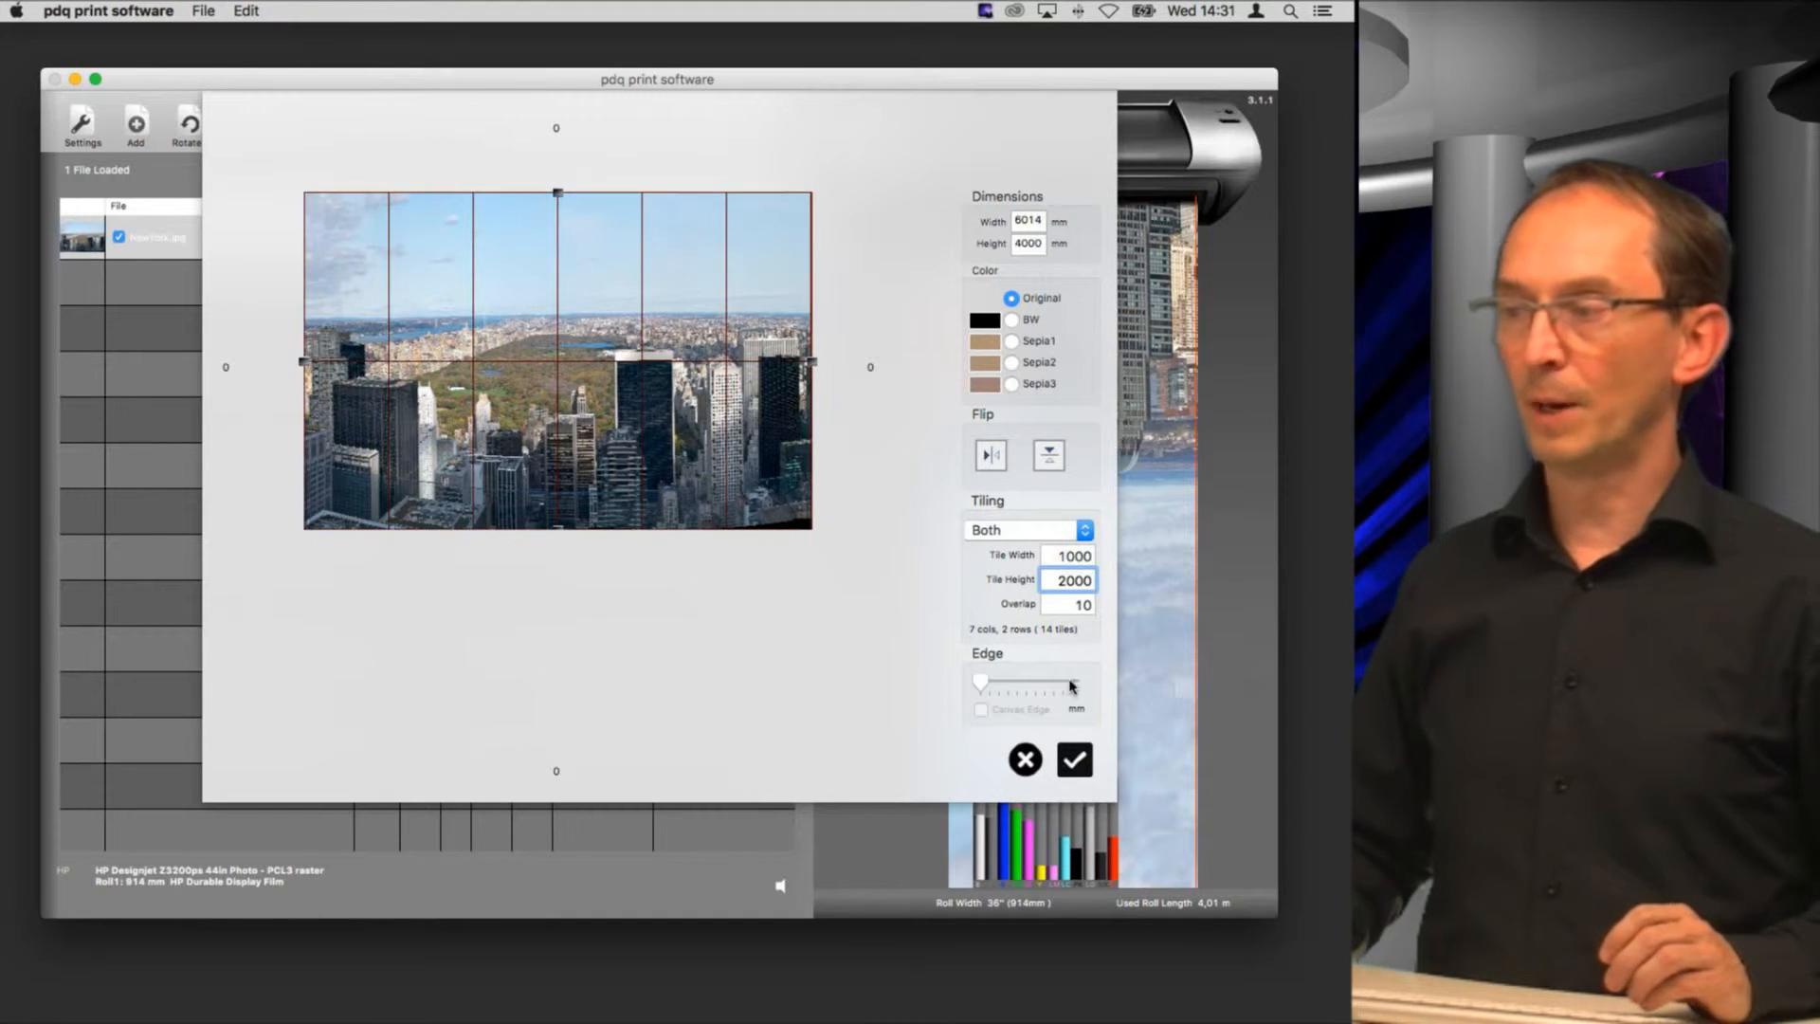
left_click(1077, 764)
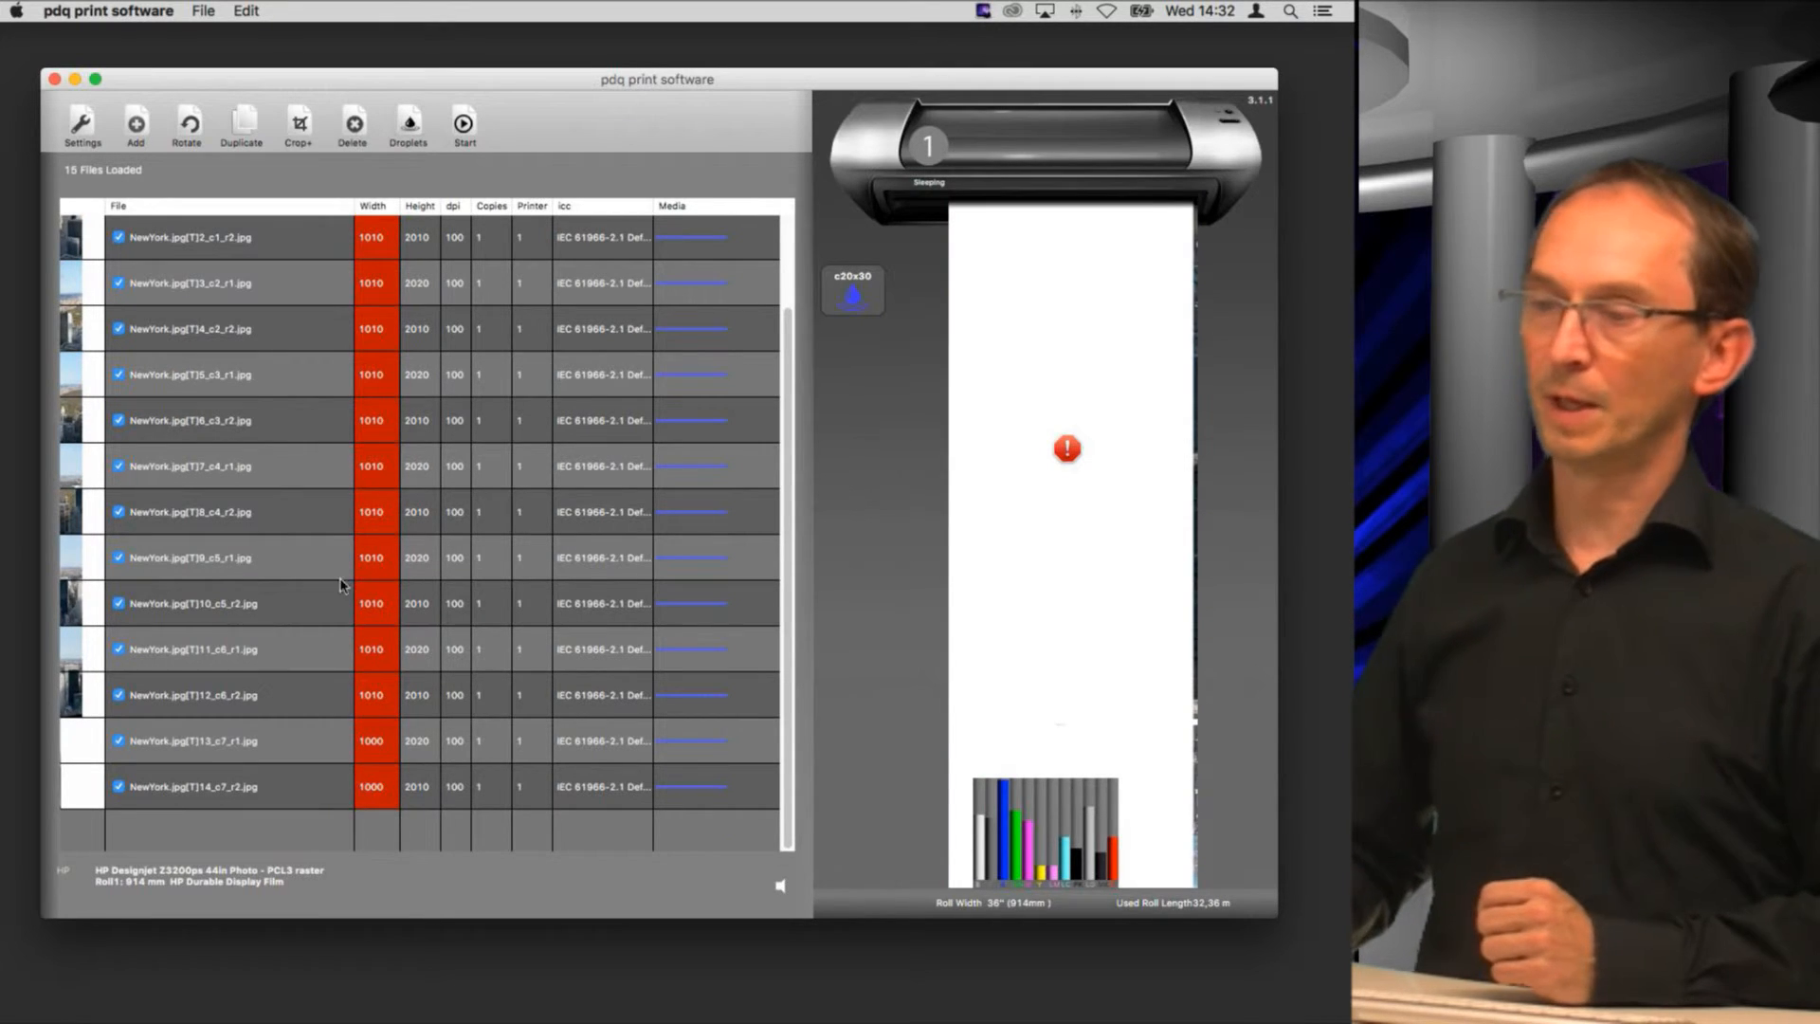
Step: Delete the two blank seventh-column tiles, T13_c7_r1 and T14_c7_r2, from the file list
left_click(173, 750)
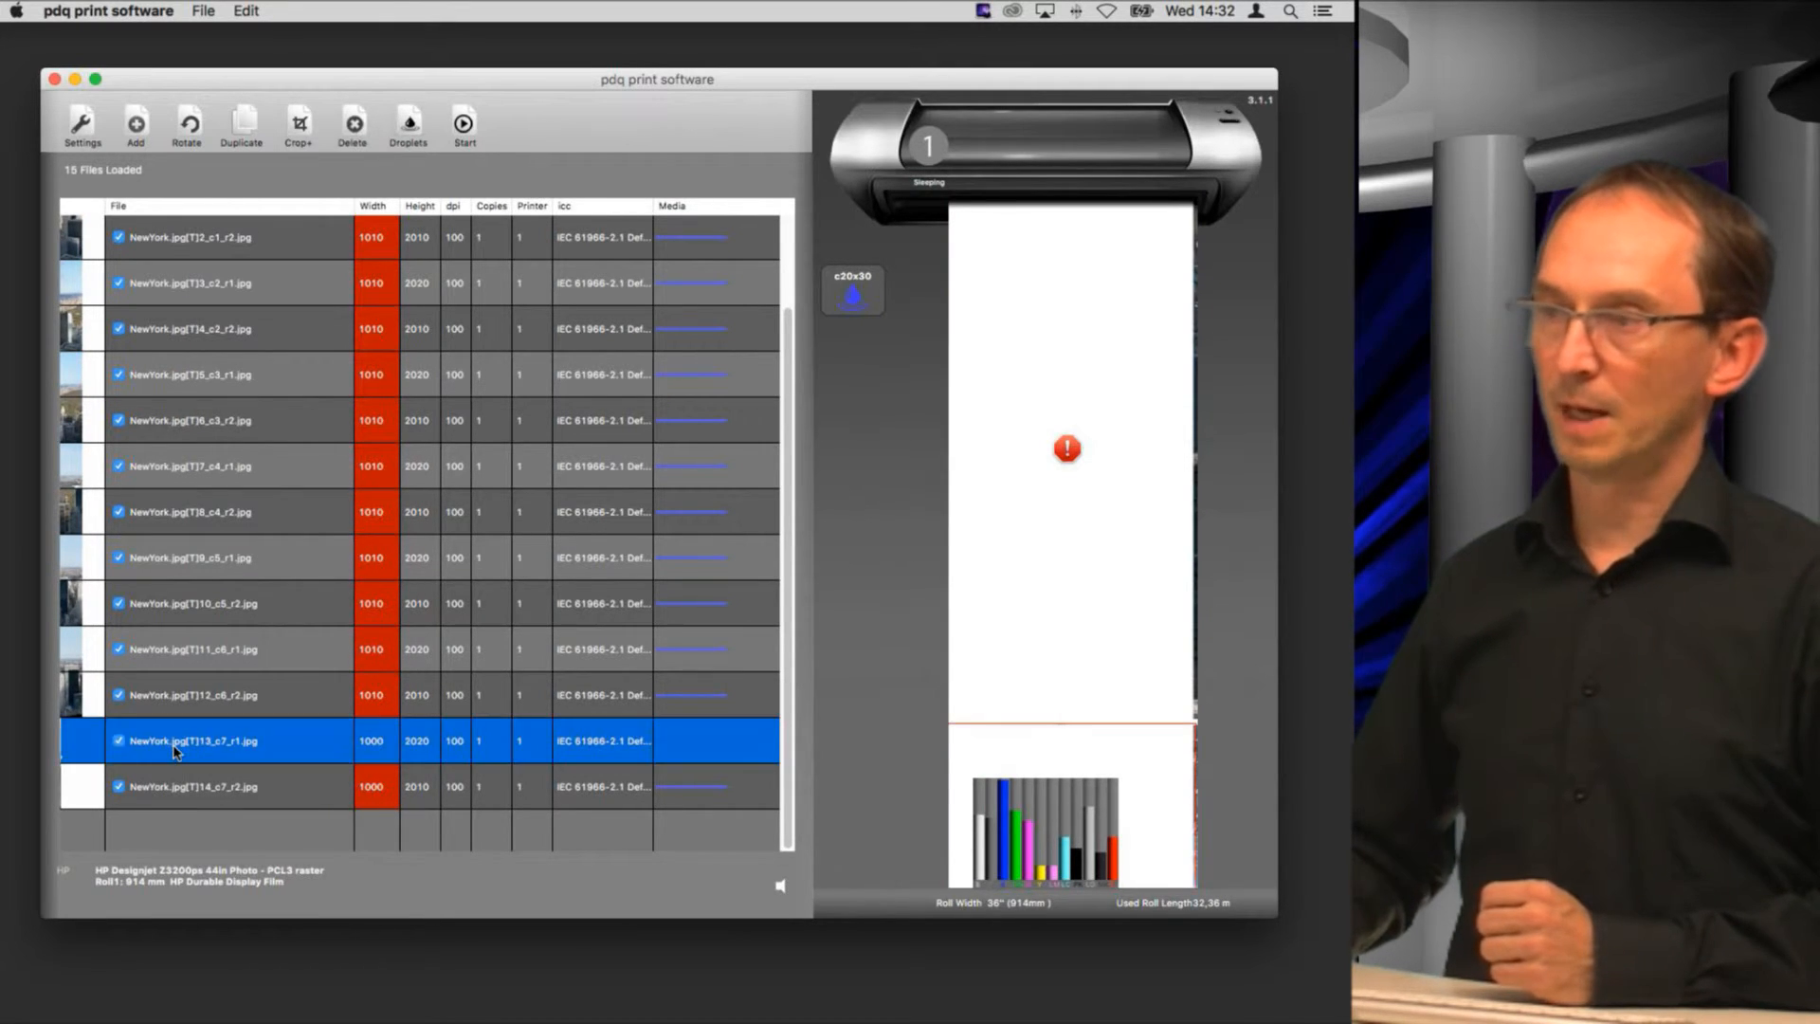
left_click(355, 128)
left_click(355, 129)
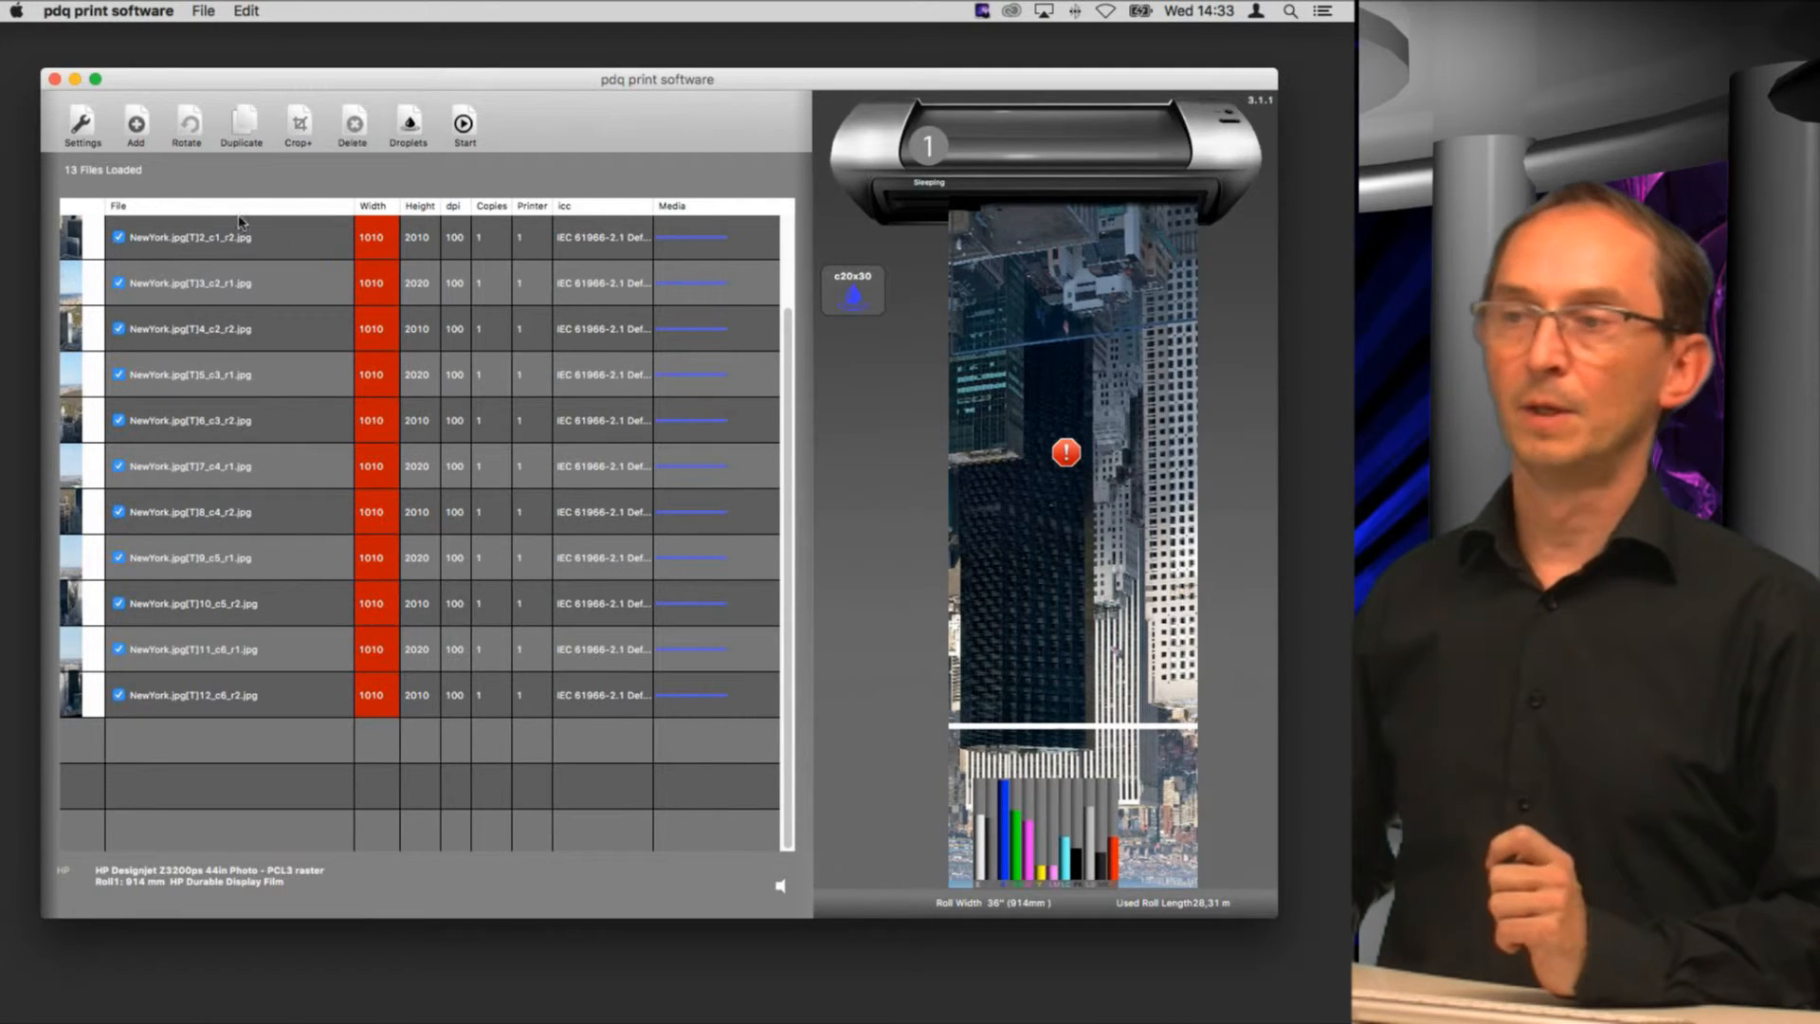
Step: Change the printer's roll width to 42 inch (1067mm) and accept the settings
left_click(83, 128)
left_click(543, 169)
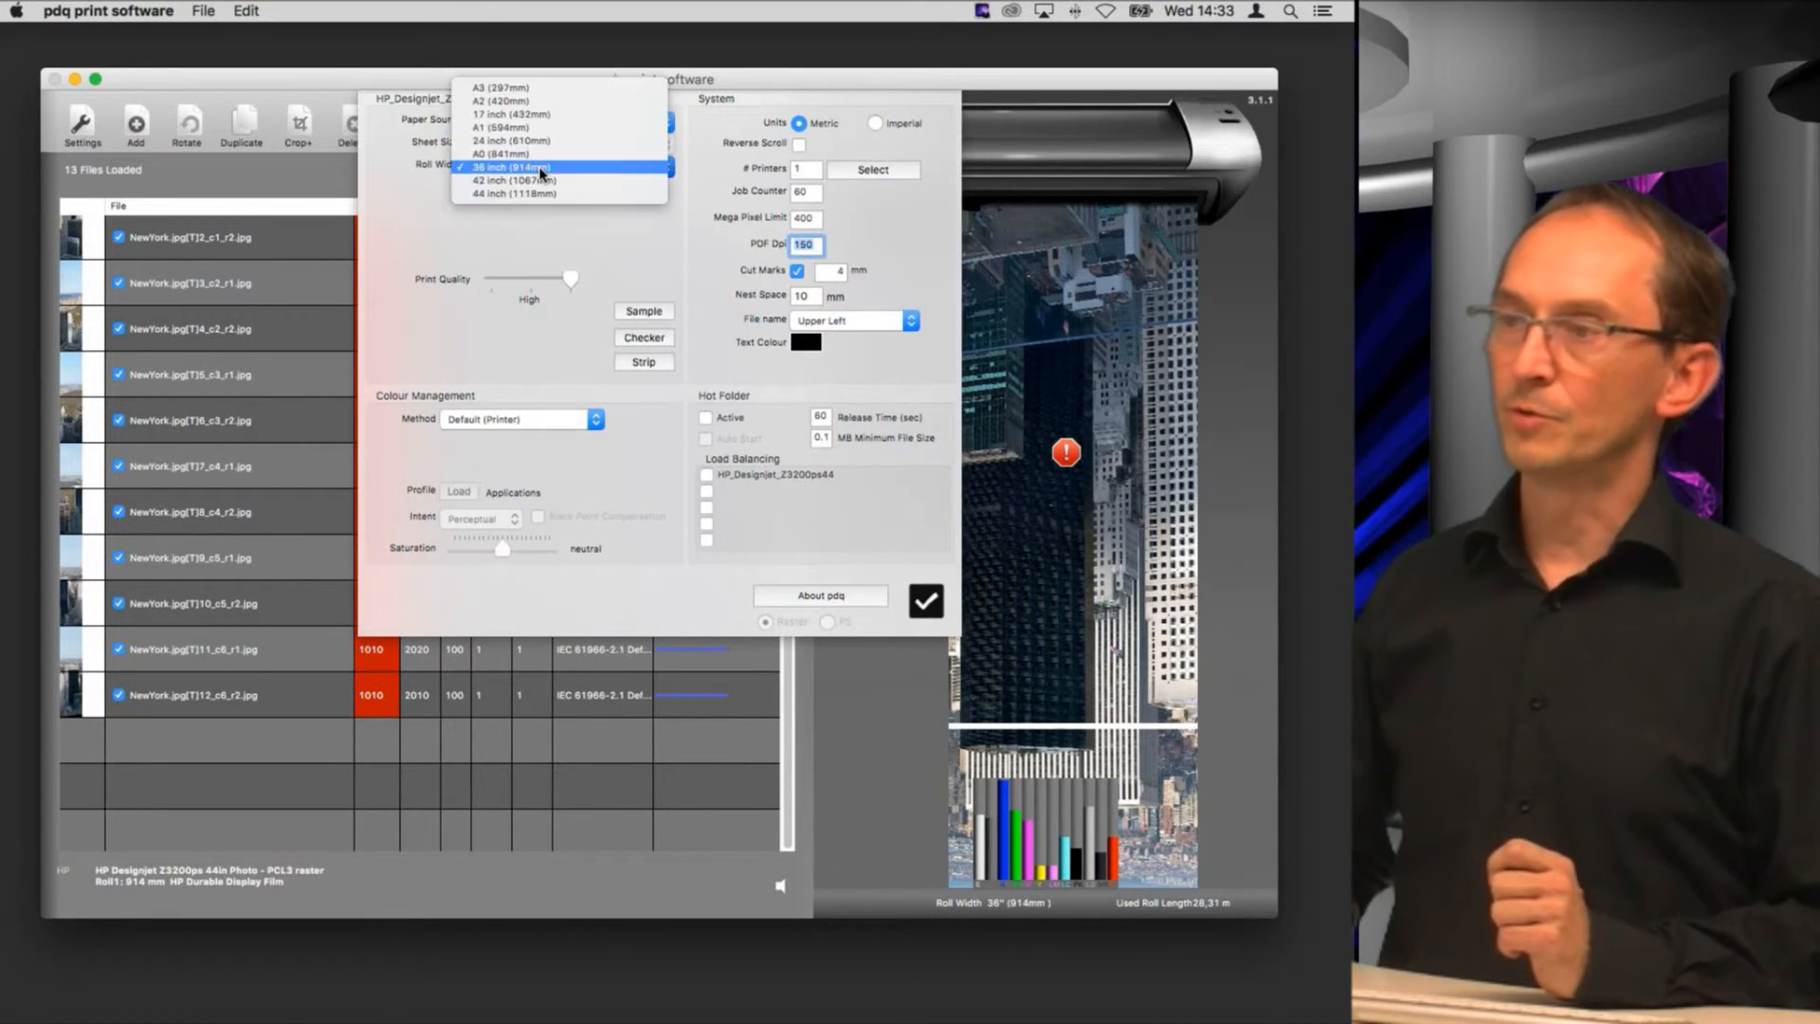
left_click(567, 184)
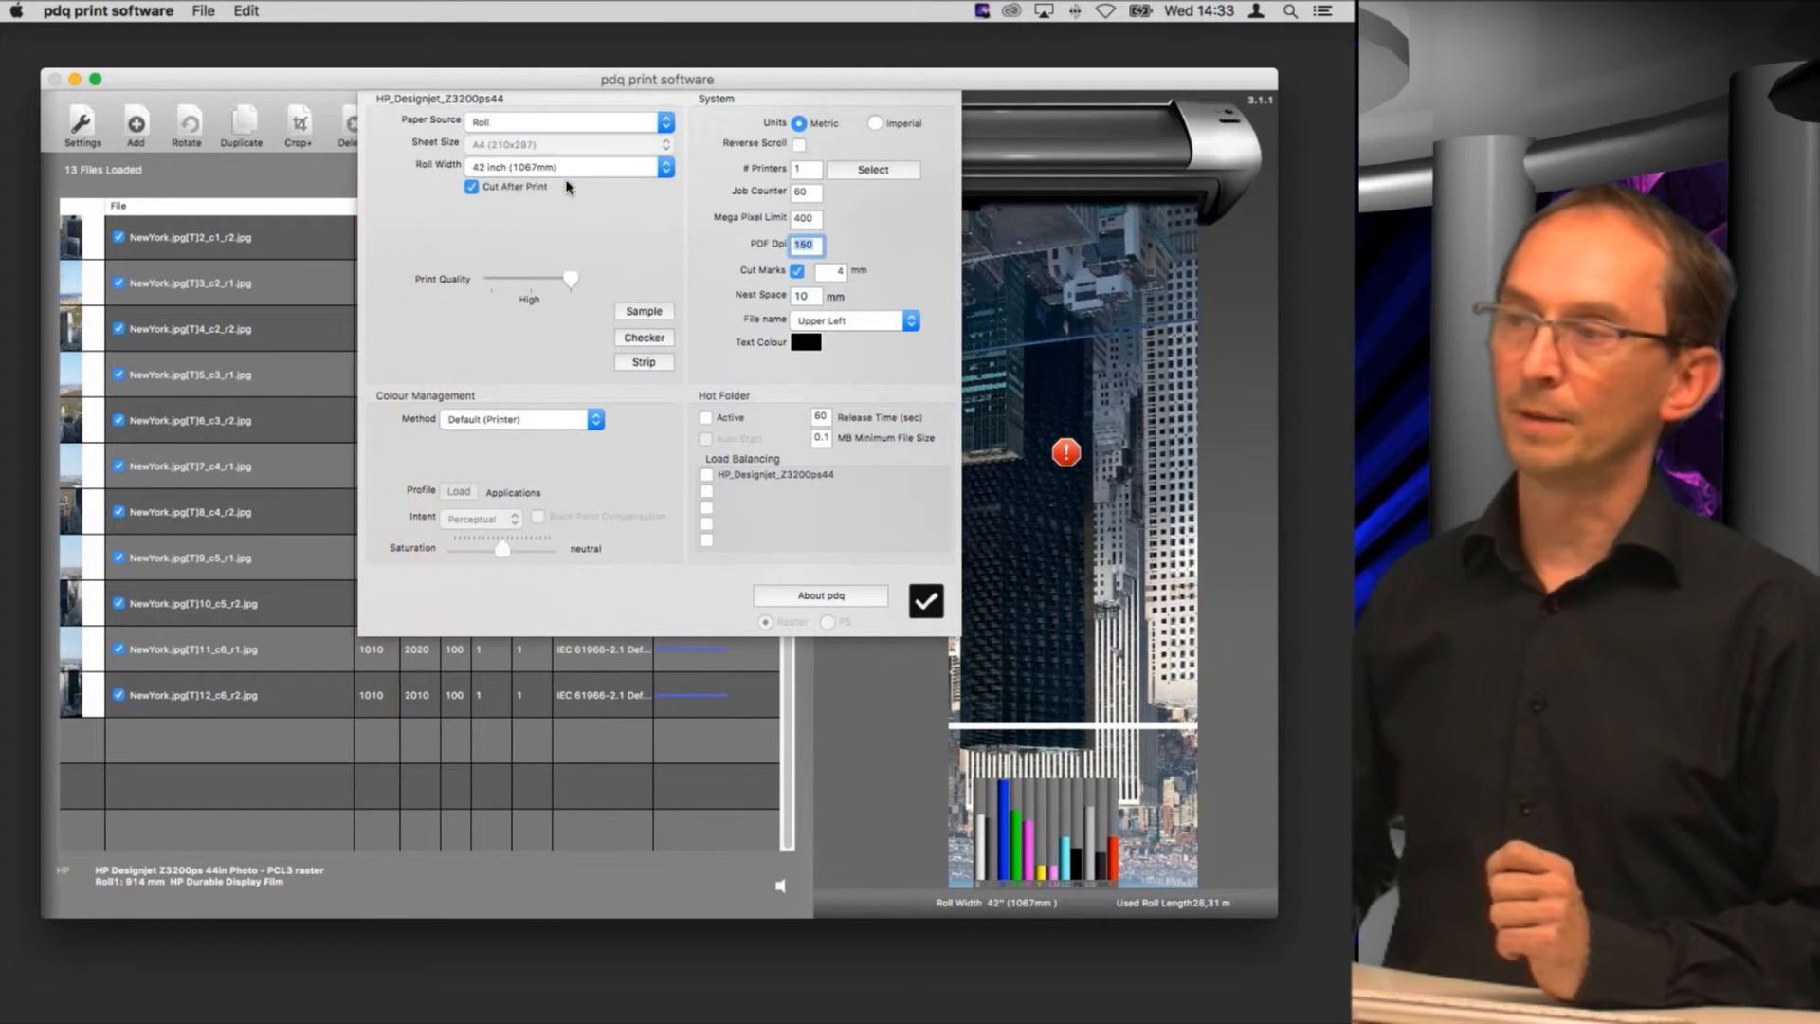
left_click(926, 603)
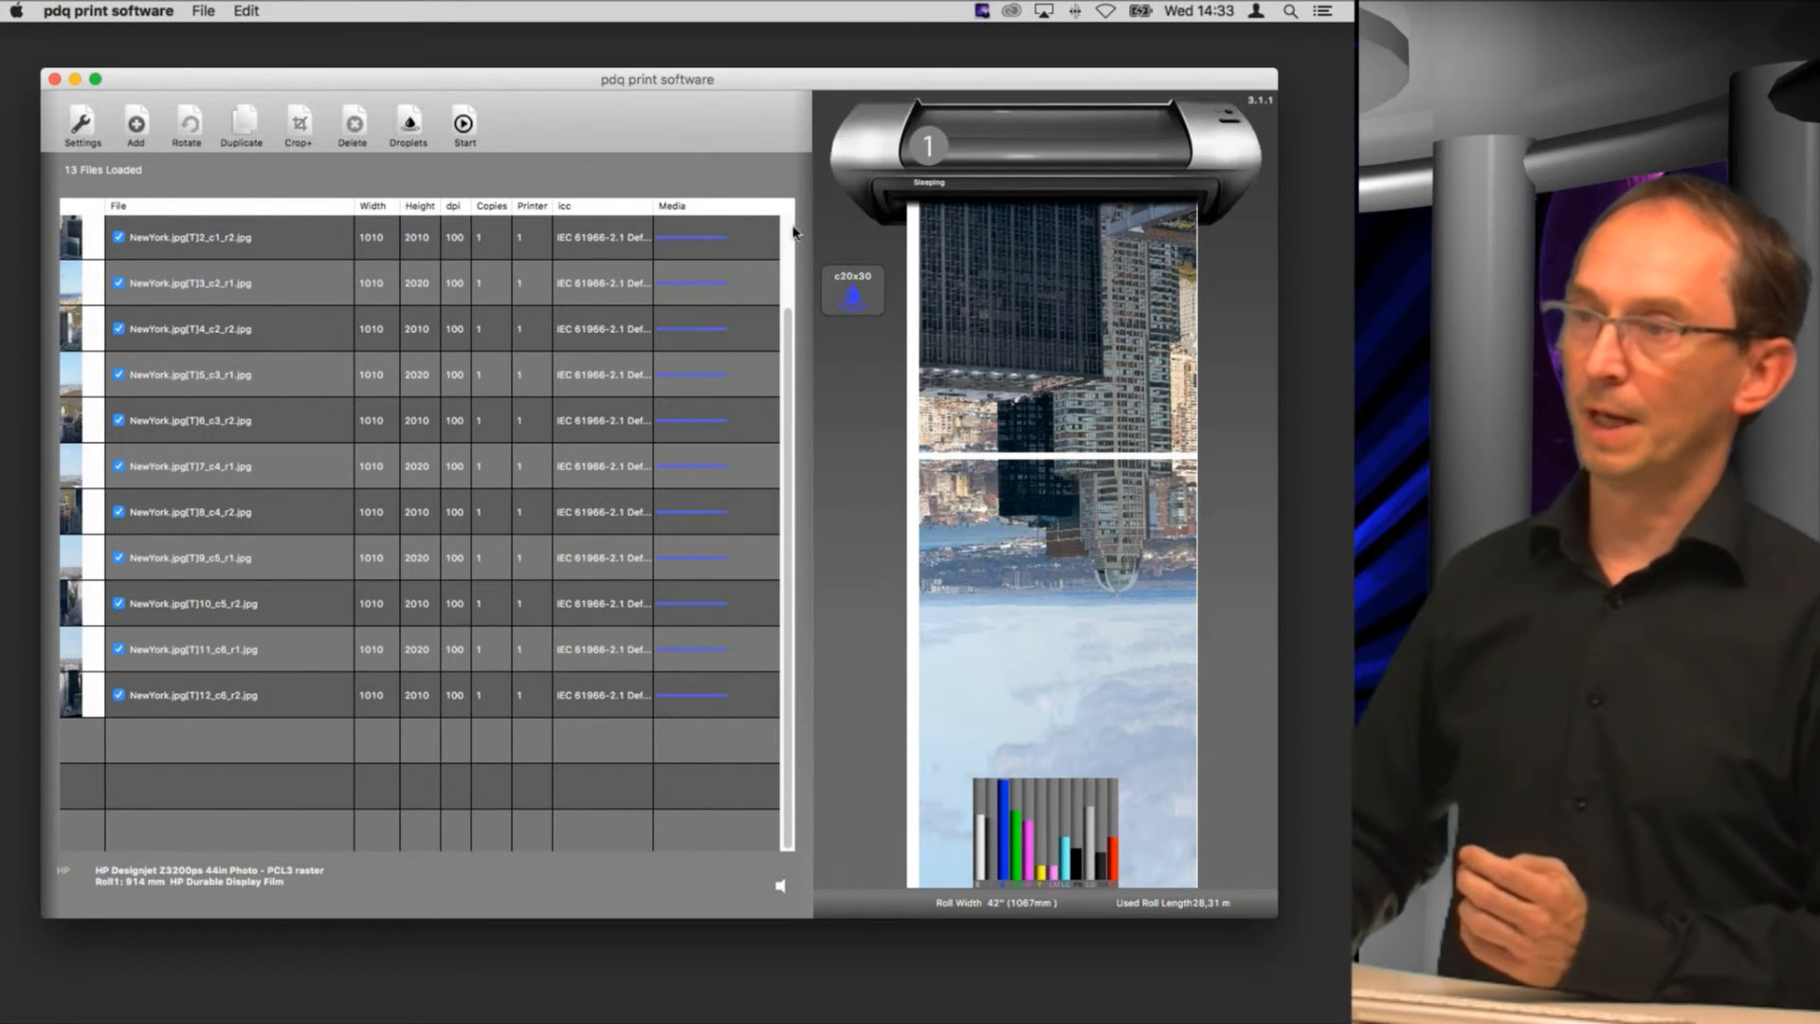
Step: Exclude the original untiled NewYork.jpg from printing and review the tiles along the roll preview
scroll(363, 315, "up", 2)
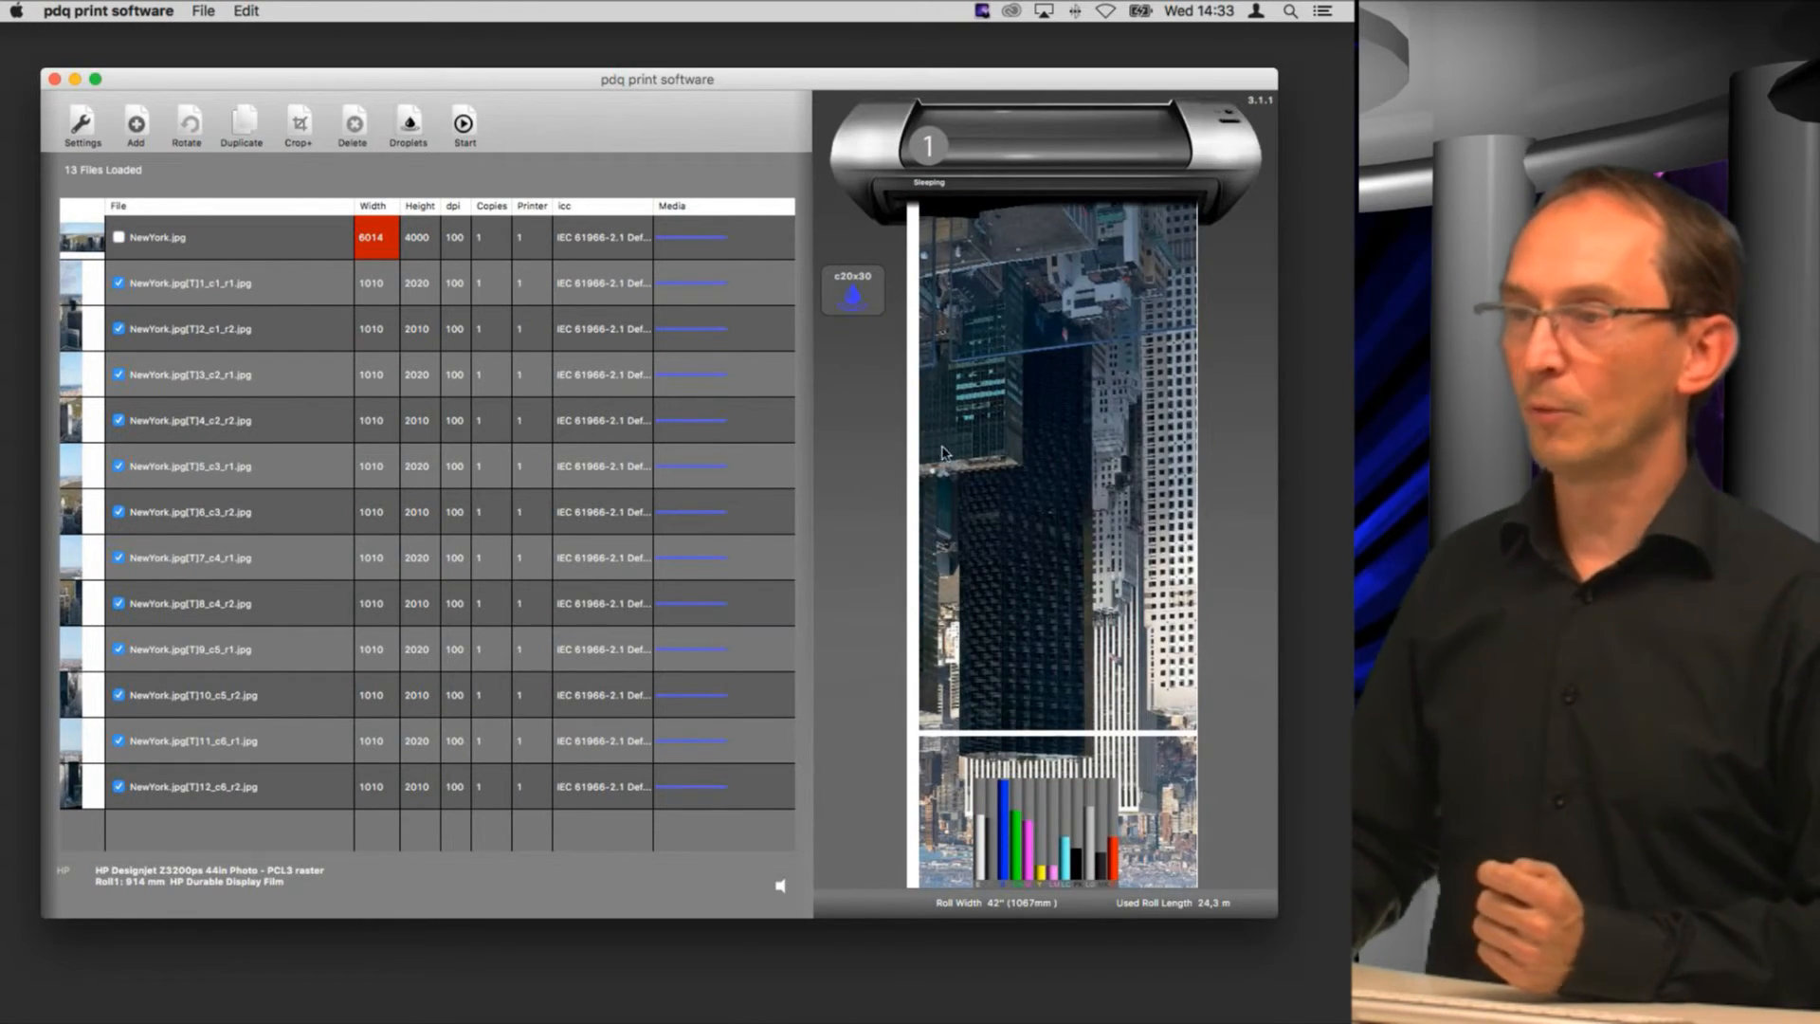
scroll(990, 512, "down", 10)
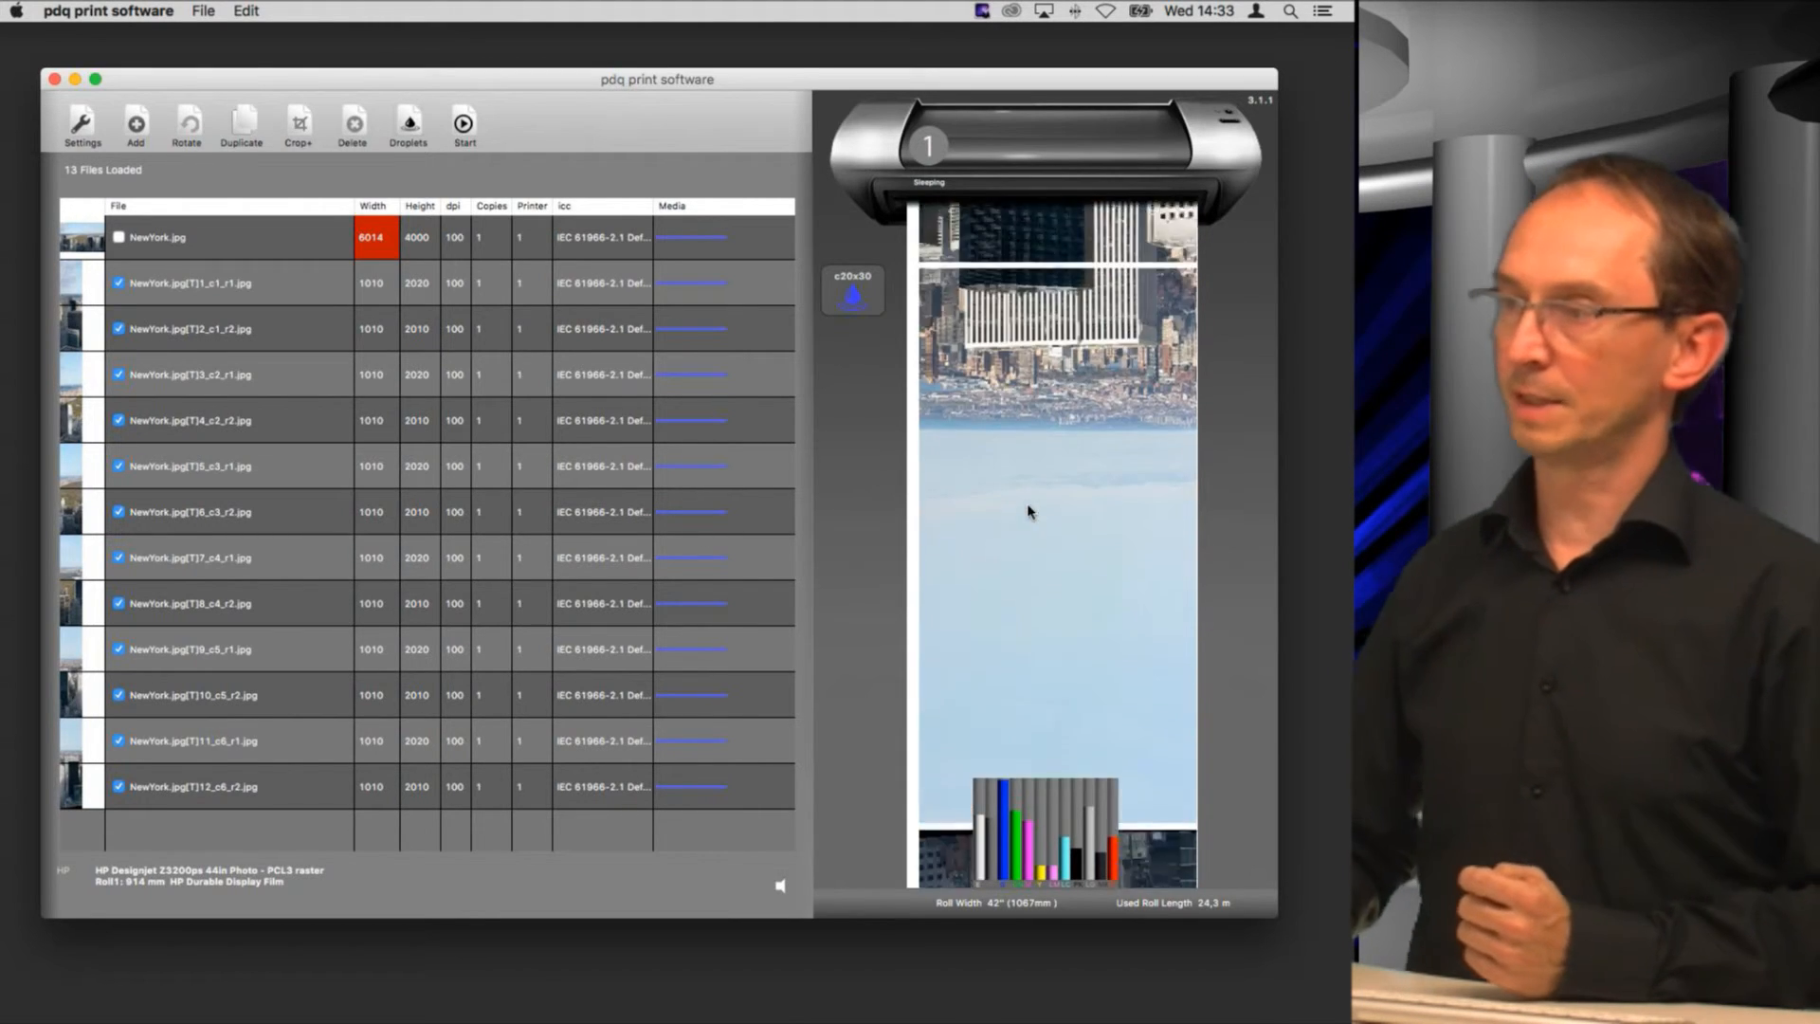
scroll(1028, 510, "down", 10)
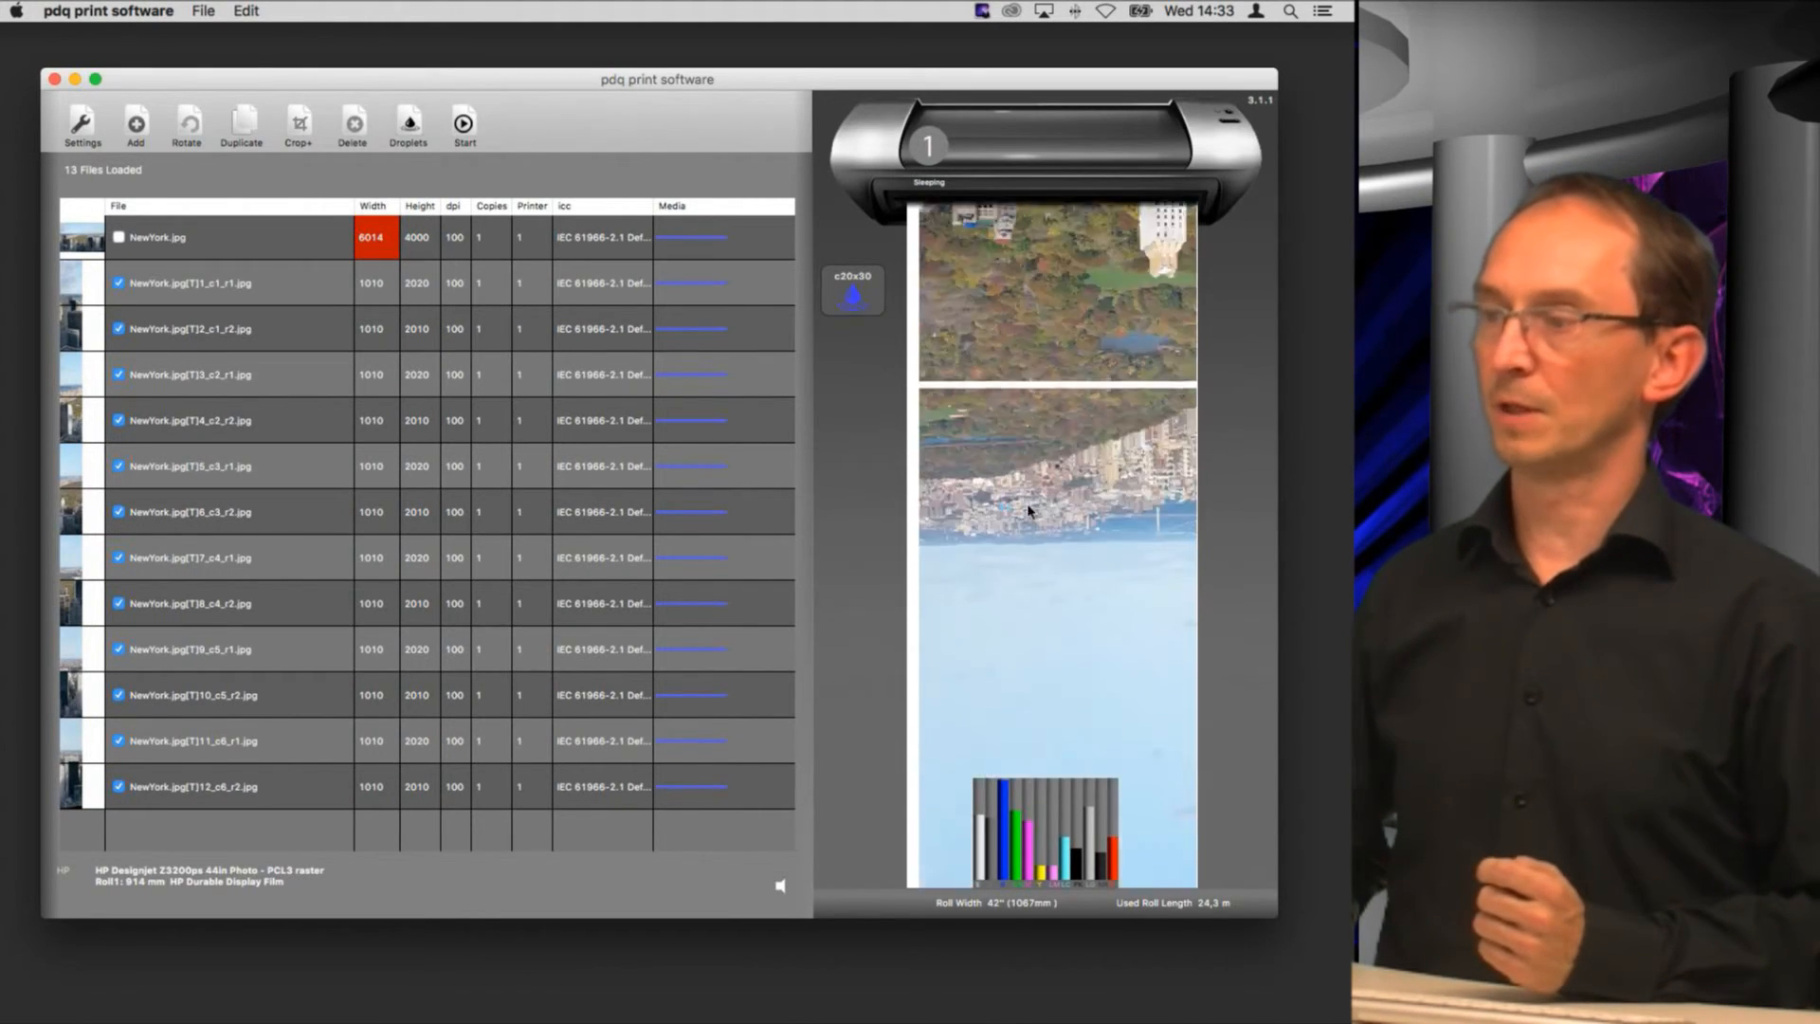
scroll(1028, 510, "down", 5)
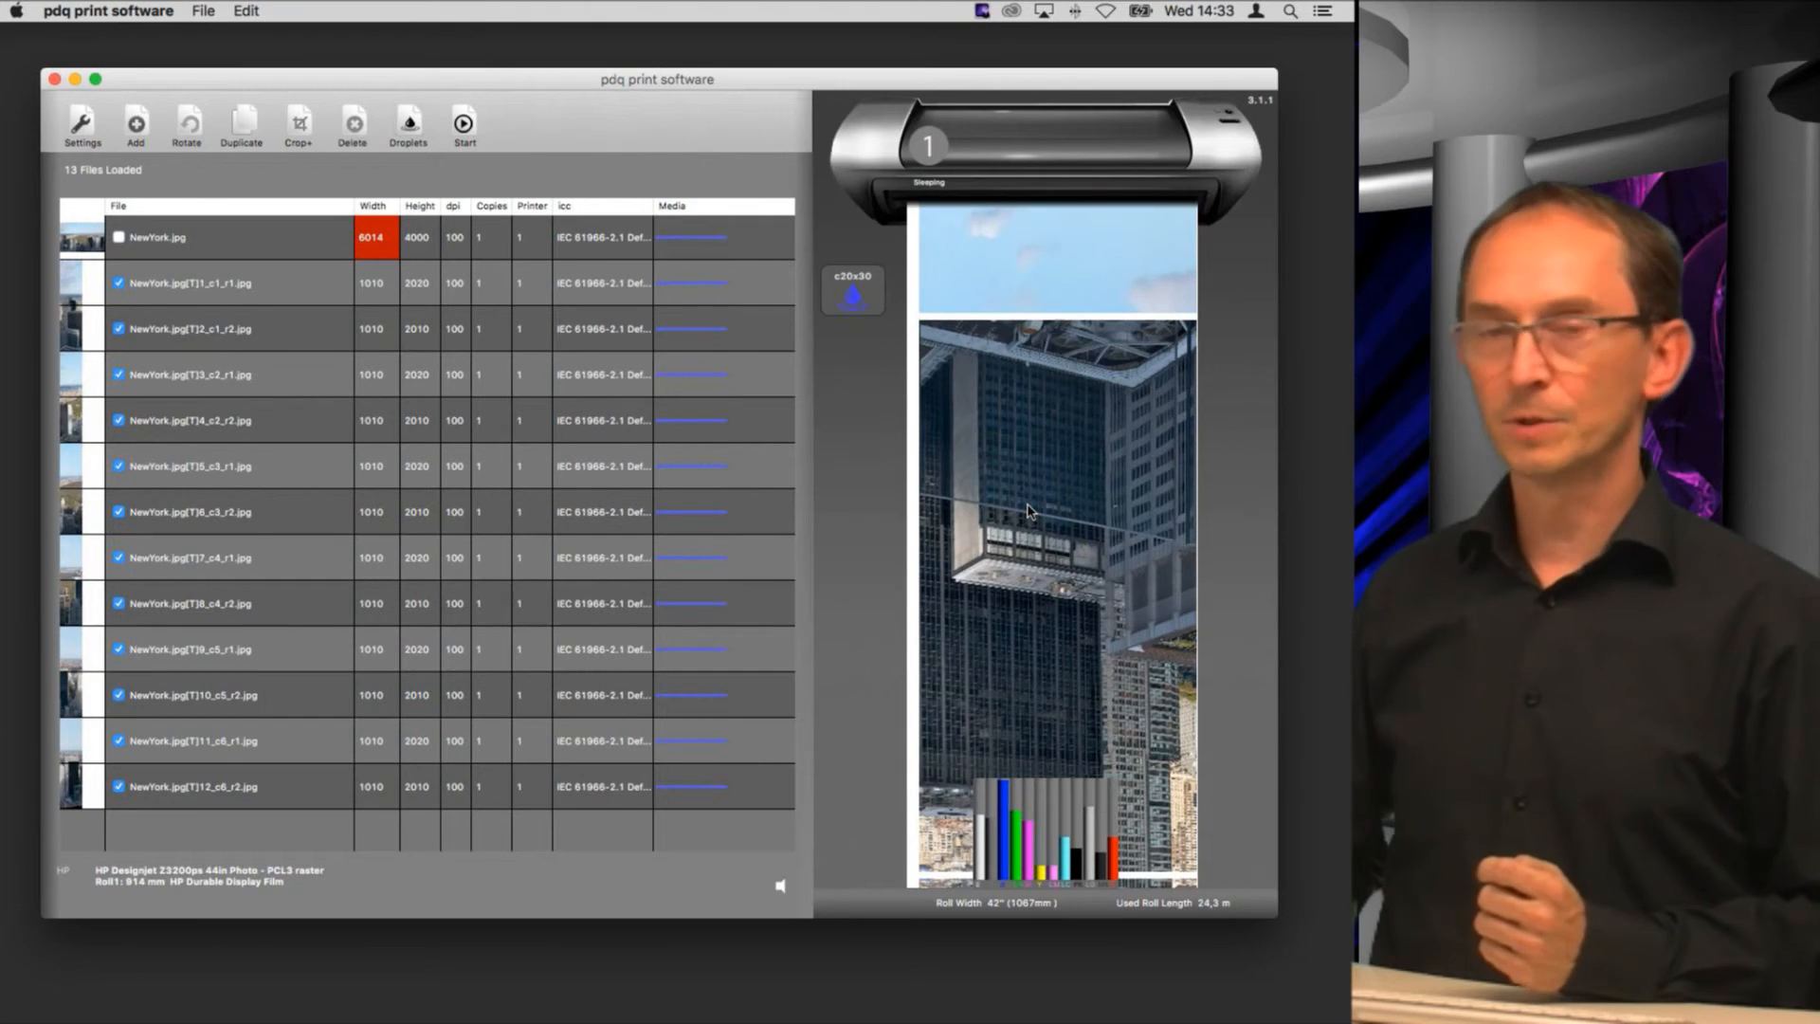
scroll(1029, 510, "down", 10)
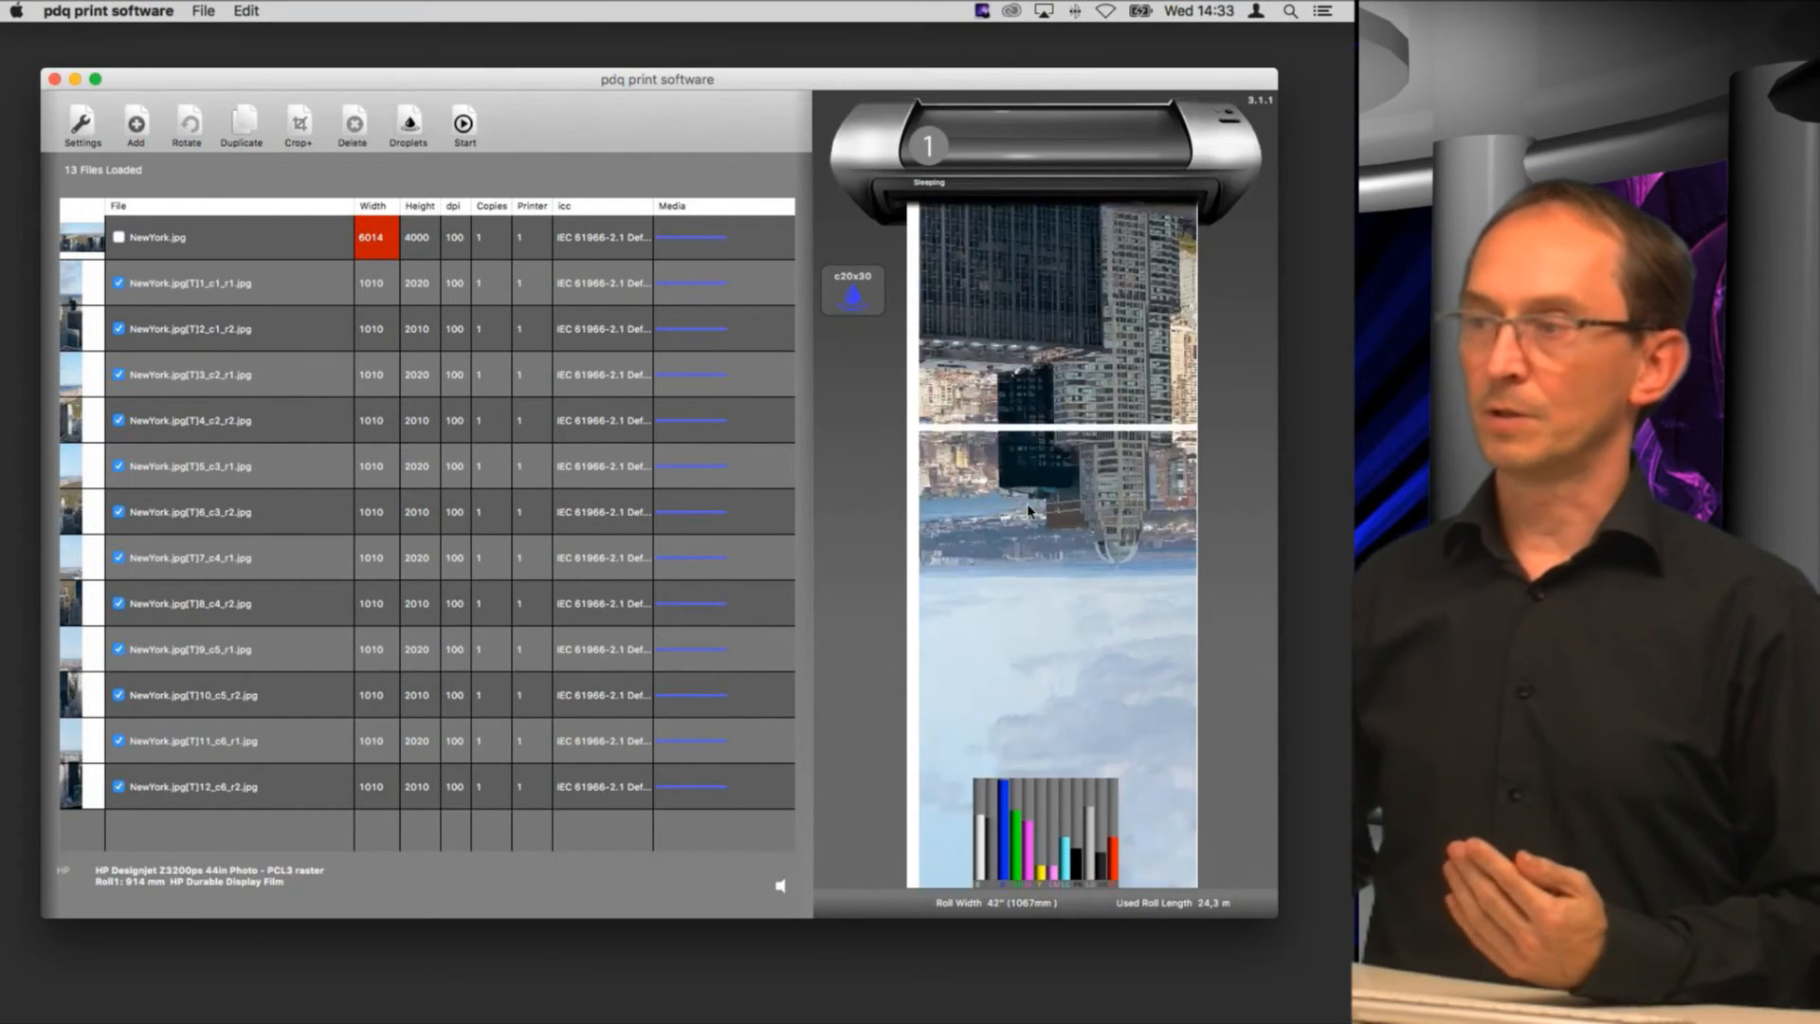
scroll(1029, 510, "down", 10)
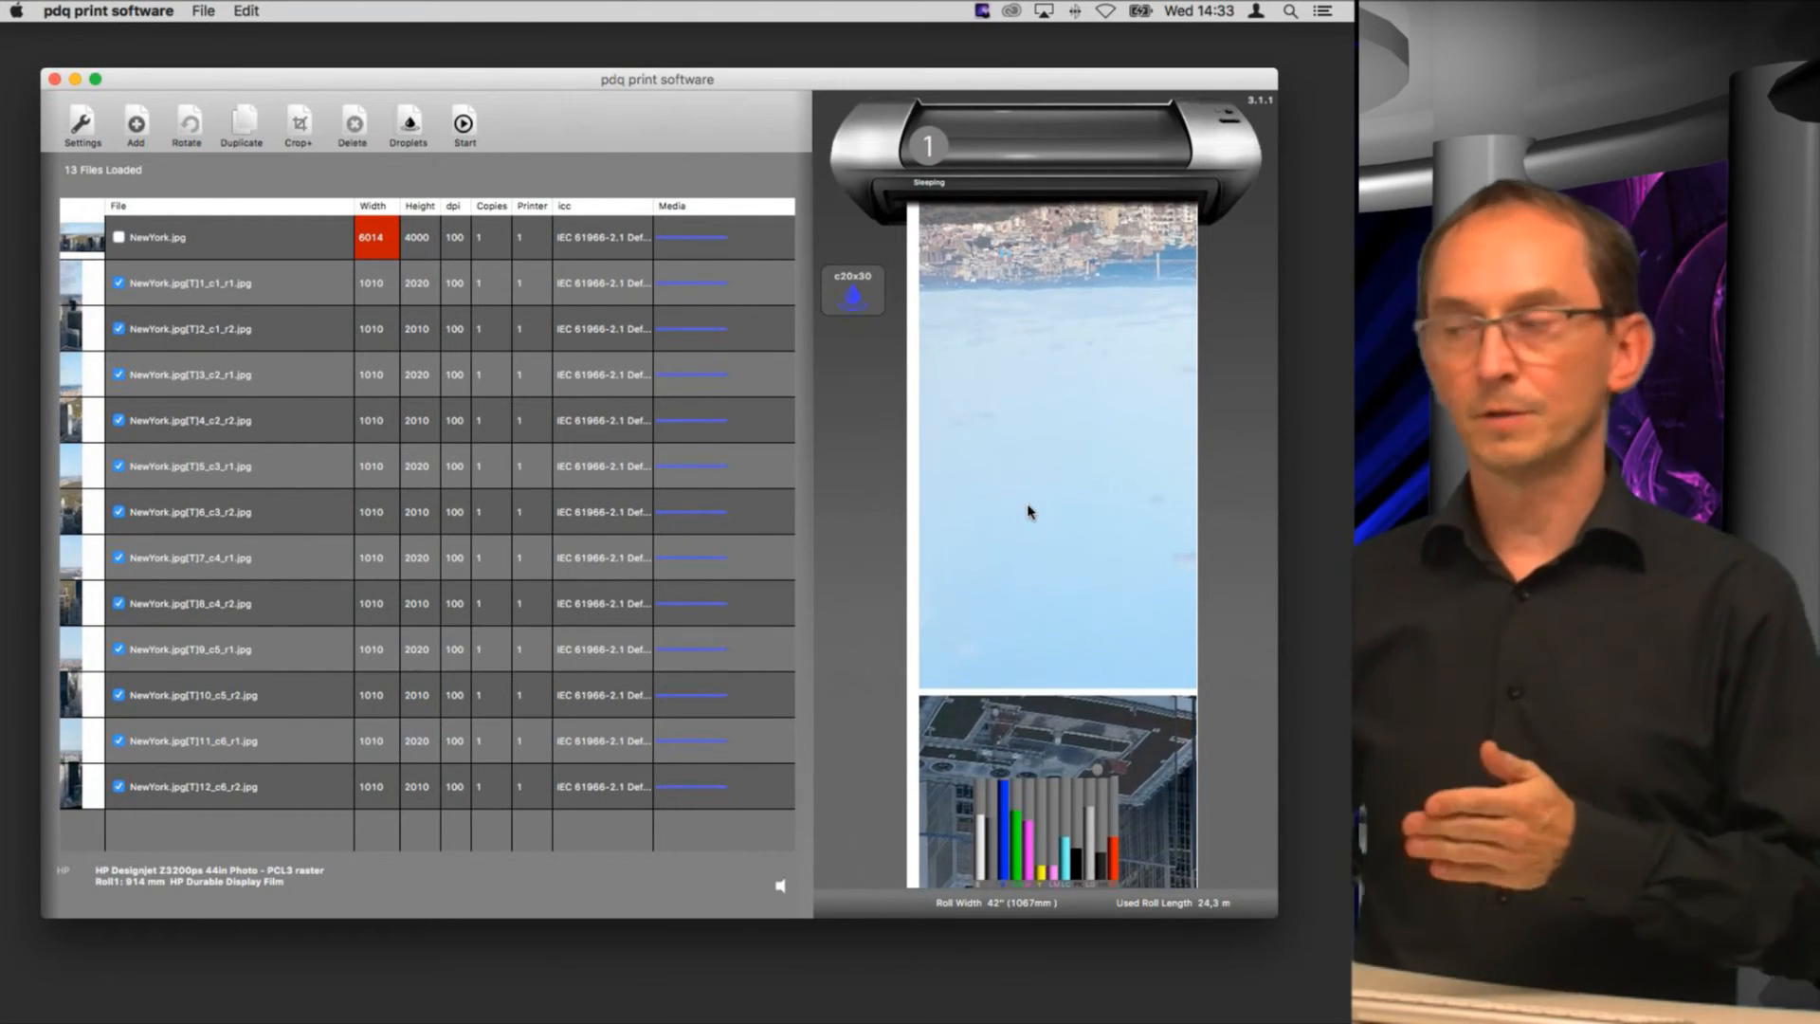